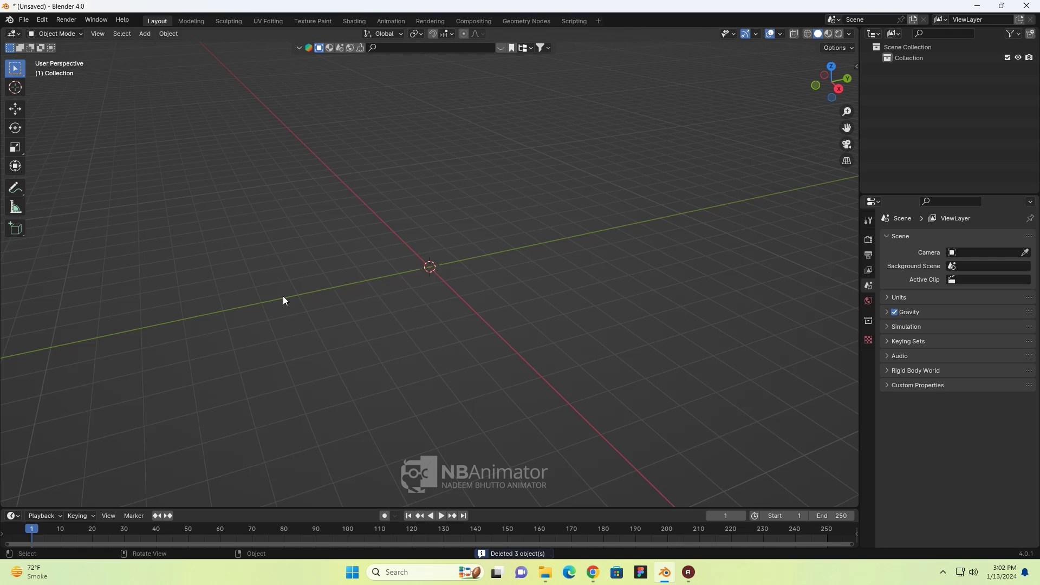
- Install keentools_2023.3.0_for_blender.zip from Downloads as a Blender add-on via Preferences
{"action": "left_click", "coordinate": [43, 22]}
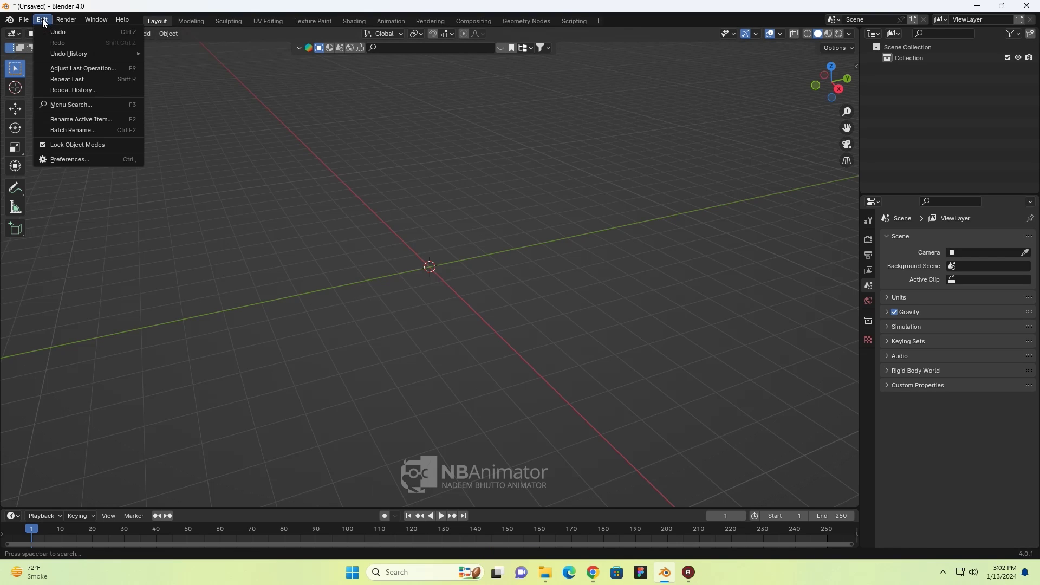
{"action": "left_click", "coordinate": [77, 162]}
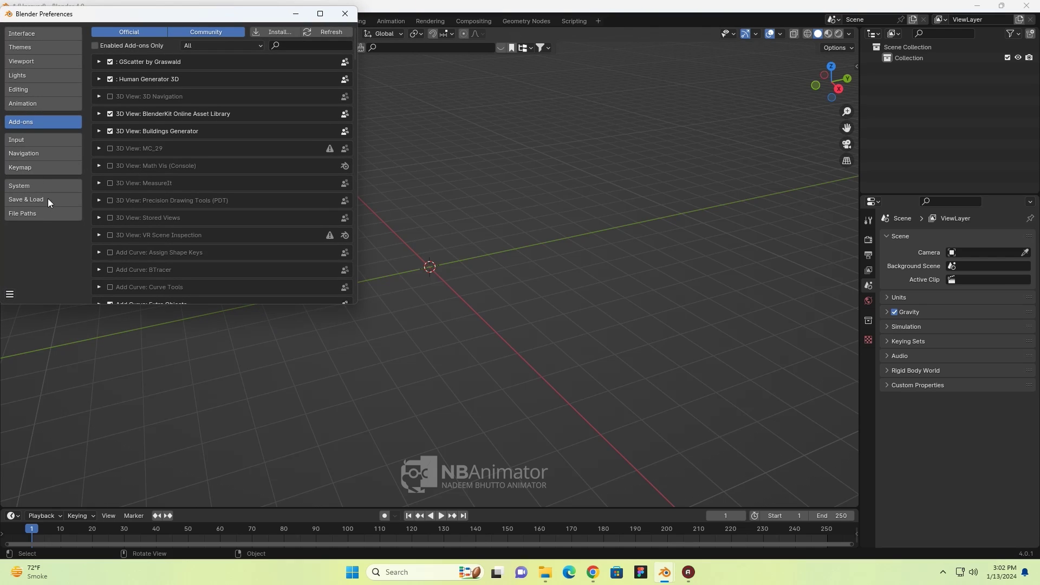
{"action": "left_click", "coordinate": [272, 32]}
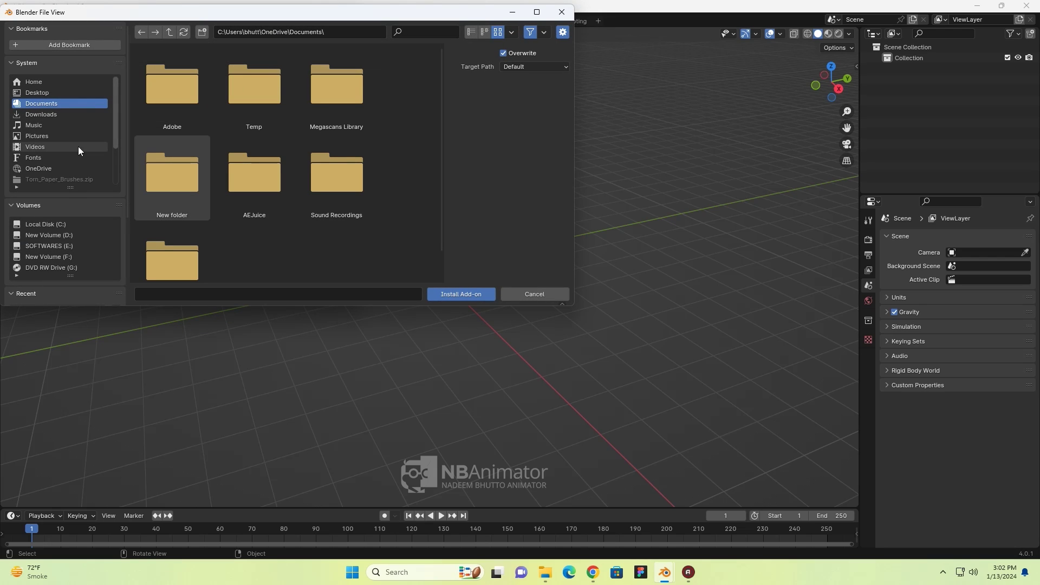
{"action": "left_click", "coordinate": [40, 114]}
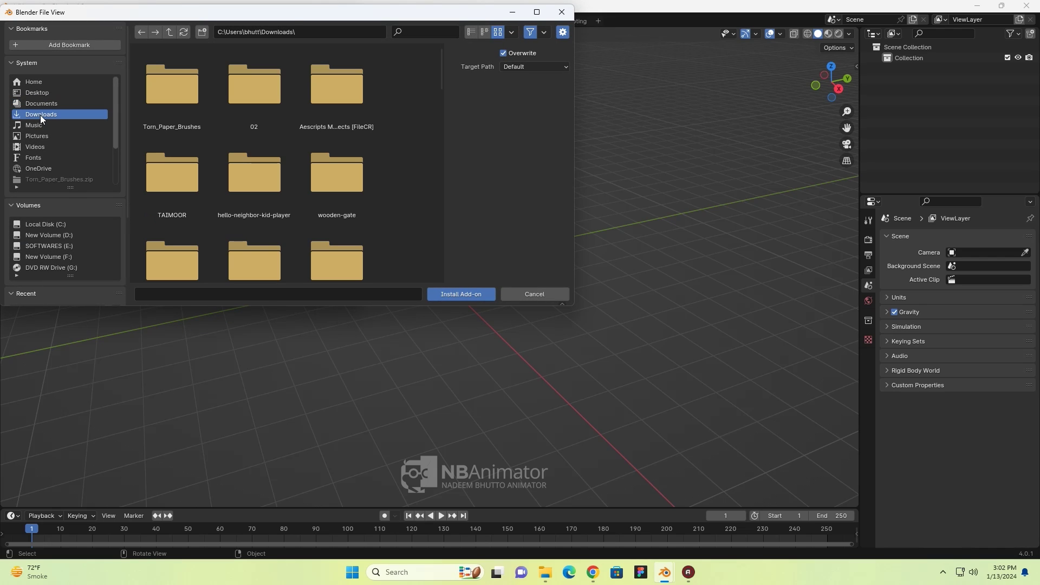
{"action": "scroll", "coordinate": [396, 191], "scroll_direction": "down", "scroll_amount": 3}
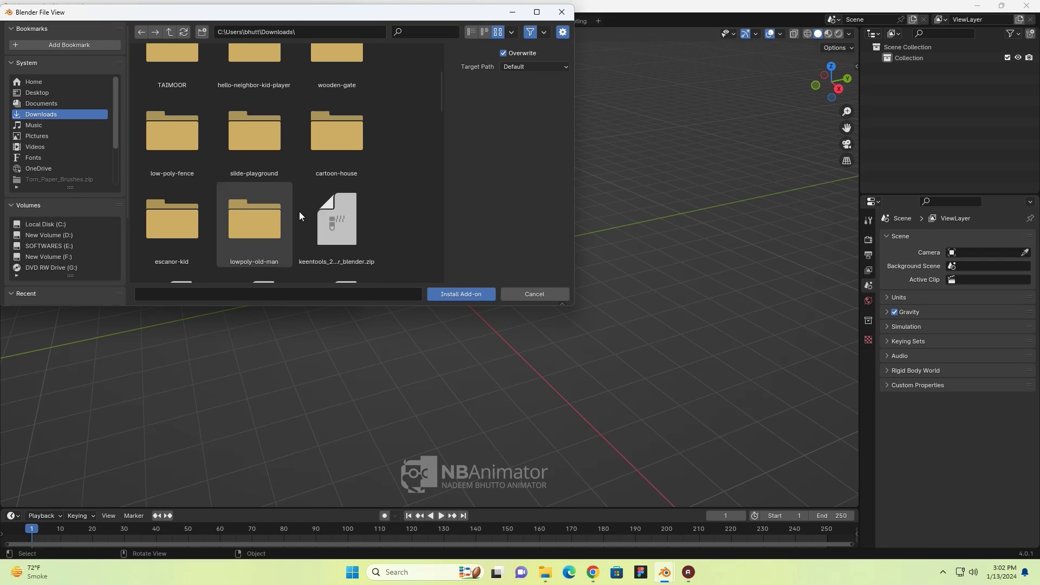
{"action": "scroll", "coordinate": [312, 237], "scroll_direction": "up", "scroll_amount": 1}
{"action": "left_click", "coordinate": [360, 213]}
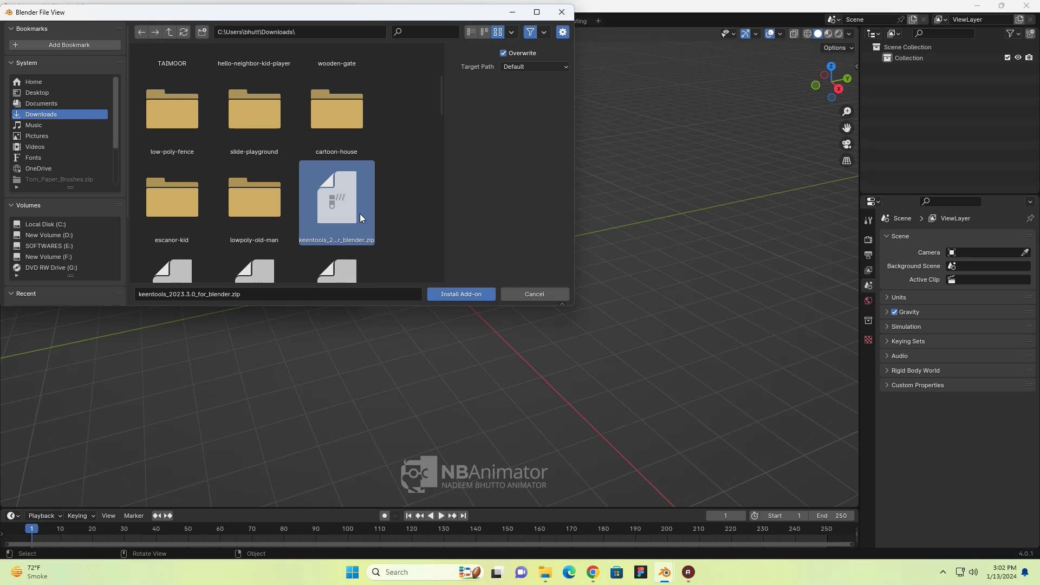
{"action": "left_click", "coordinate": [473, 298]}
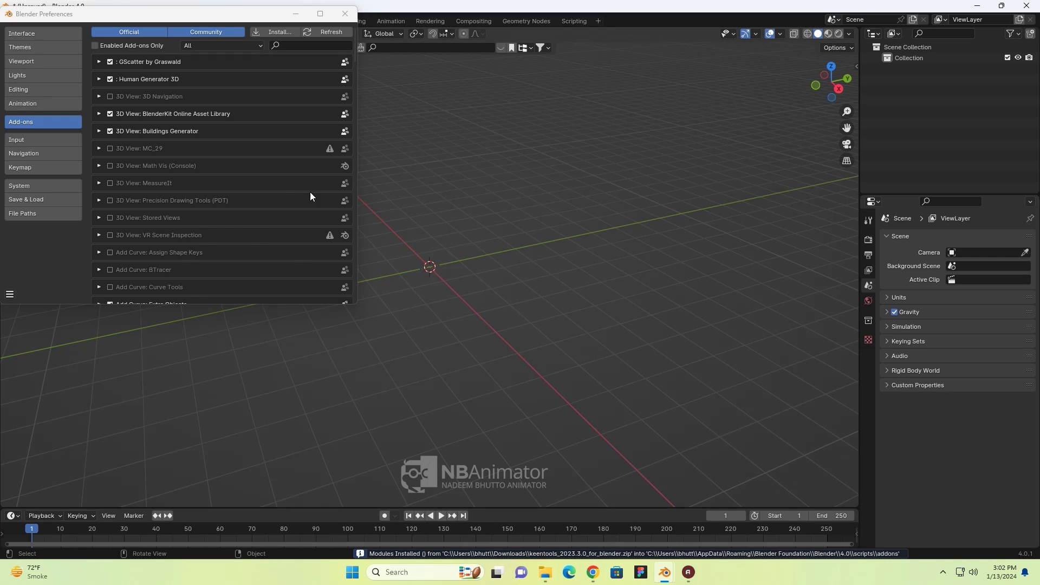
- Search the add-ons for 'kee' and expand the KeenTools FaceBuilder & GeoTracker entry
{"action": "left_click", "coordinate": [287, 43]}
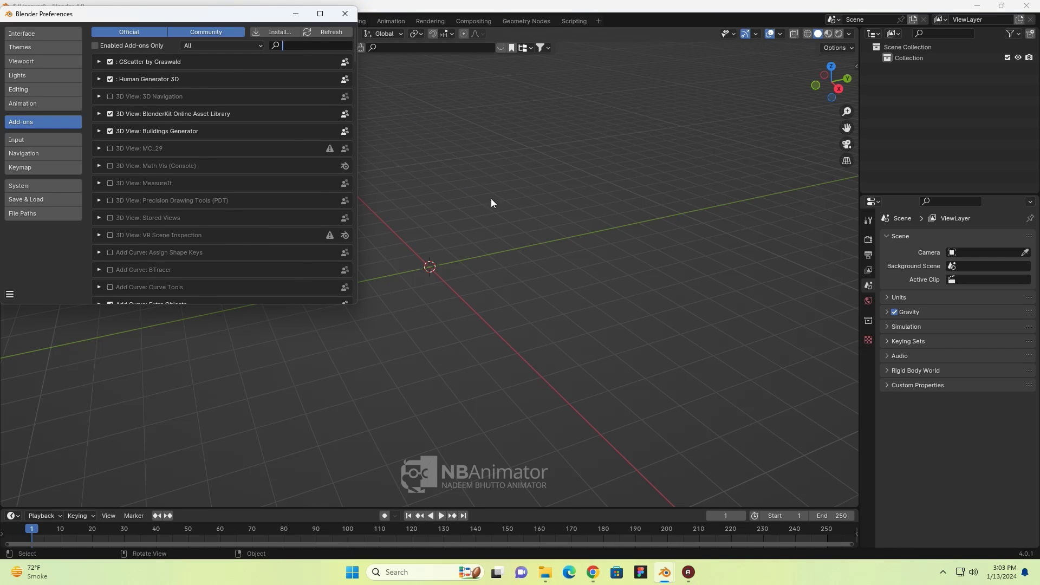
{"action": "type", "text": "k"}
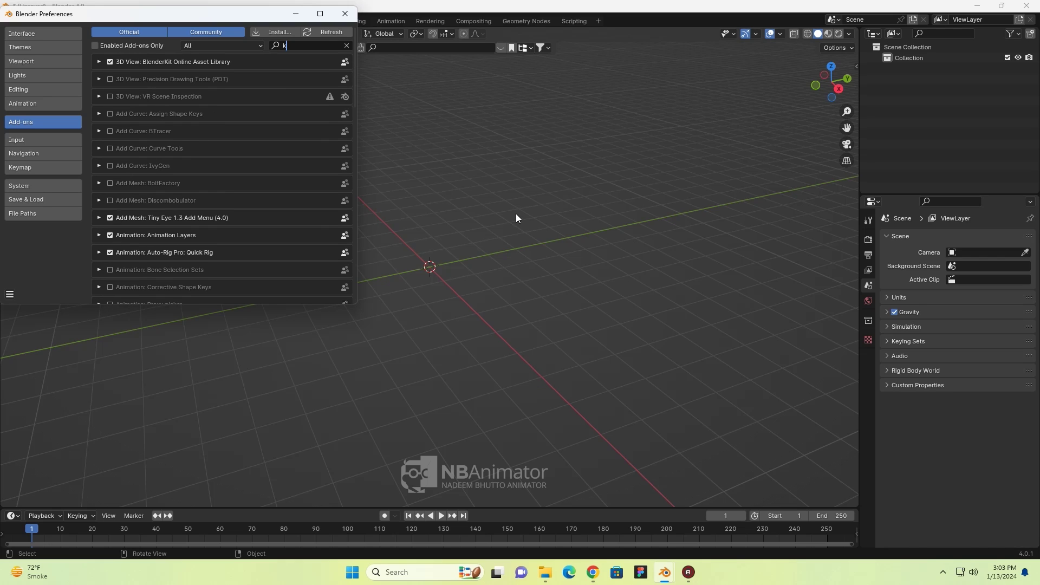
{"action": "type", "text": "ne"}
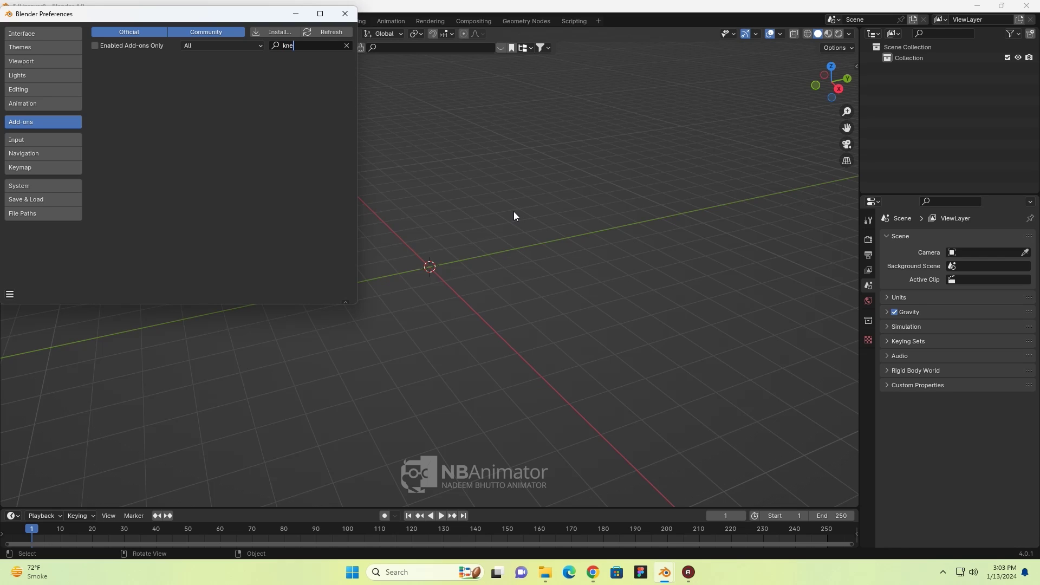
{"action": "key", "text": "BackSpace"}
{"action": "key", "text": "BackSpace"}
{"action": "type", "text": "e"}
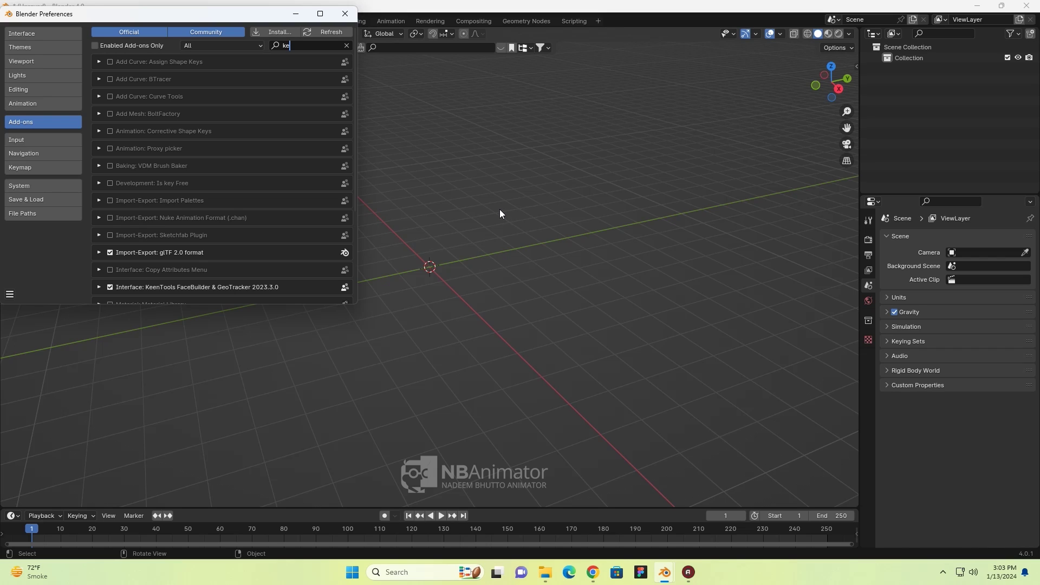
{"action": "type", "text": "e"}
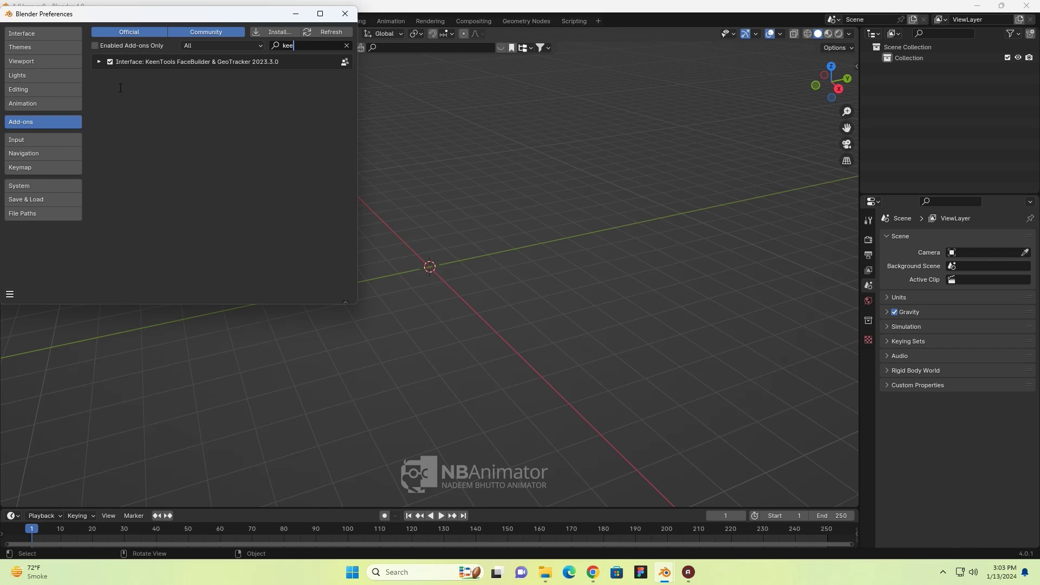
{"action": "left_click", "coordinate": [99, 62]}
{"action": "left_click", "coordinate": [162, 63]}
{"action": "left_click", "coordinate": [99, 62]}
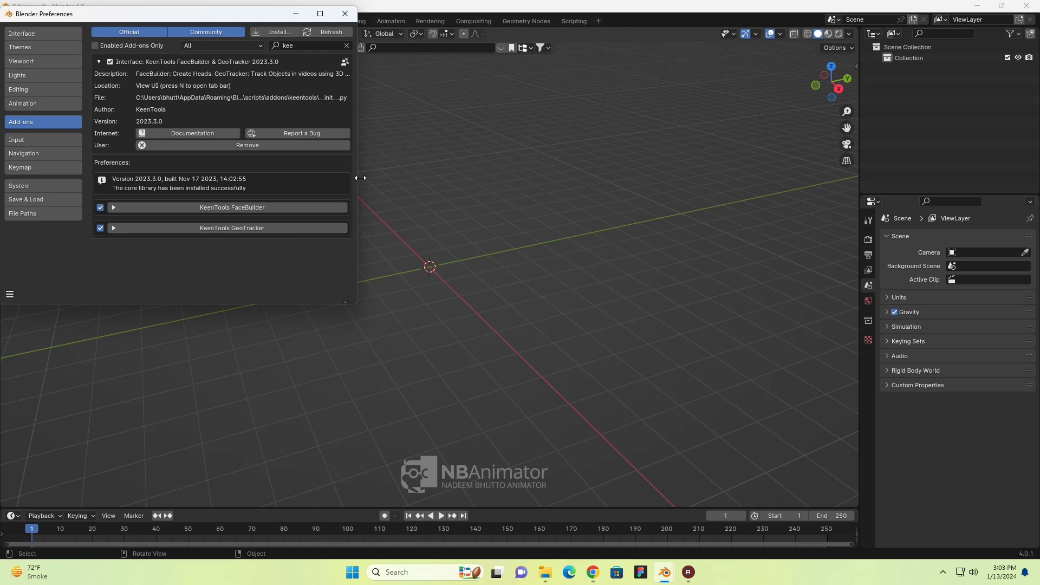
- Save the preferences and close the Preferences window
{"action": "left_click", "coordinate": [11, 298]}
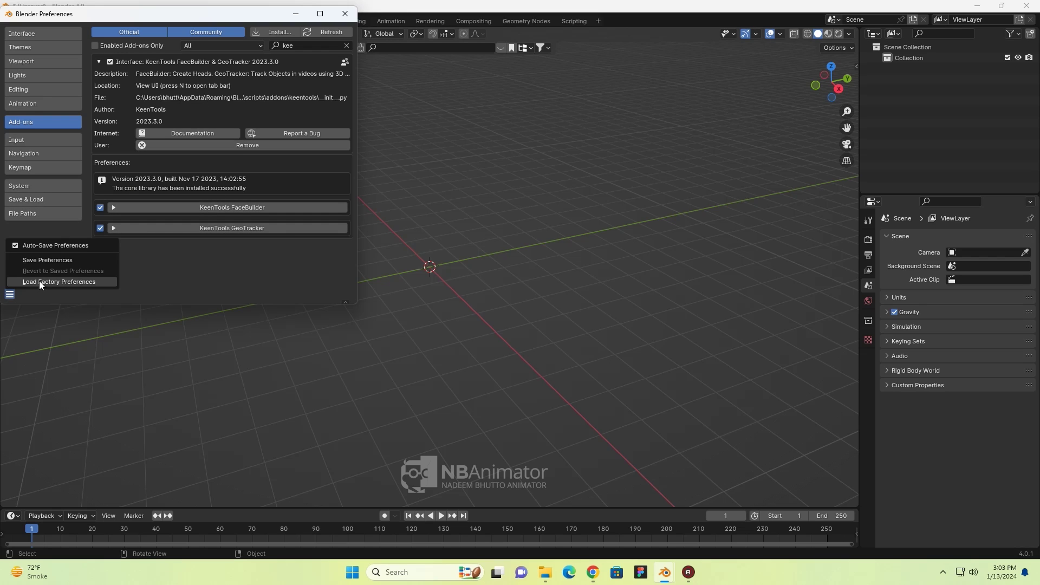
{"action": "left_click", "coordinate": [69, 259]}
{"action": "left_click", "coordinate": [346, 13]}
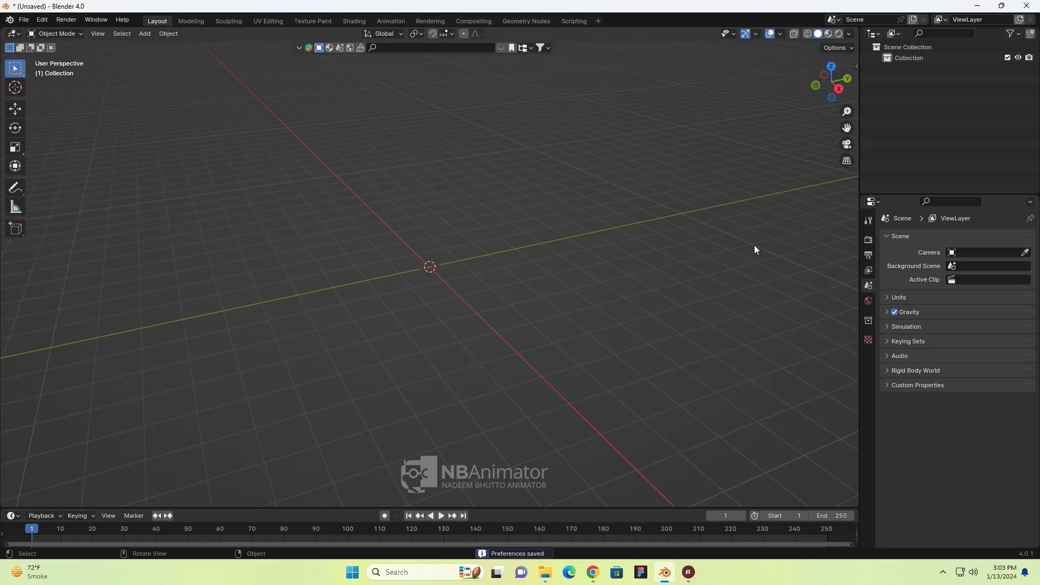
- Show the sidebar's FaceBuilder tab and create a new FBHead head
{"action": "key", "text": "n"}
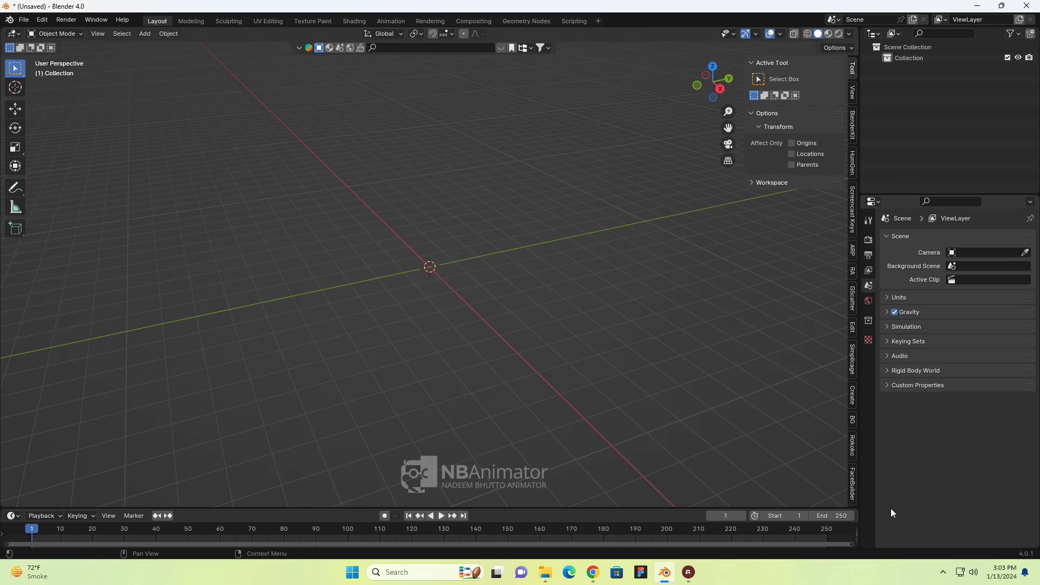
{"action": "left_click", "coordinate": [853, 490]}
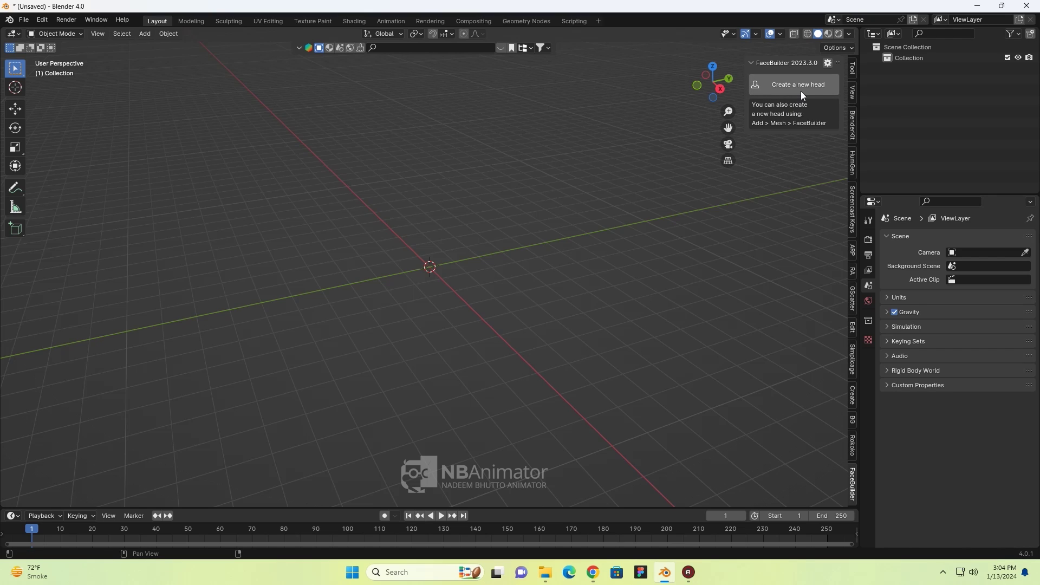
{"action": "left_click", "coordinate": [786, 88]}
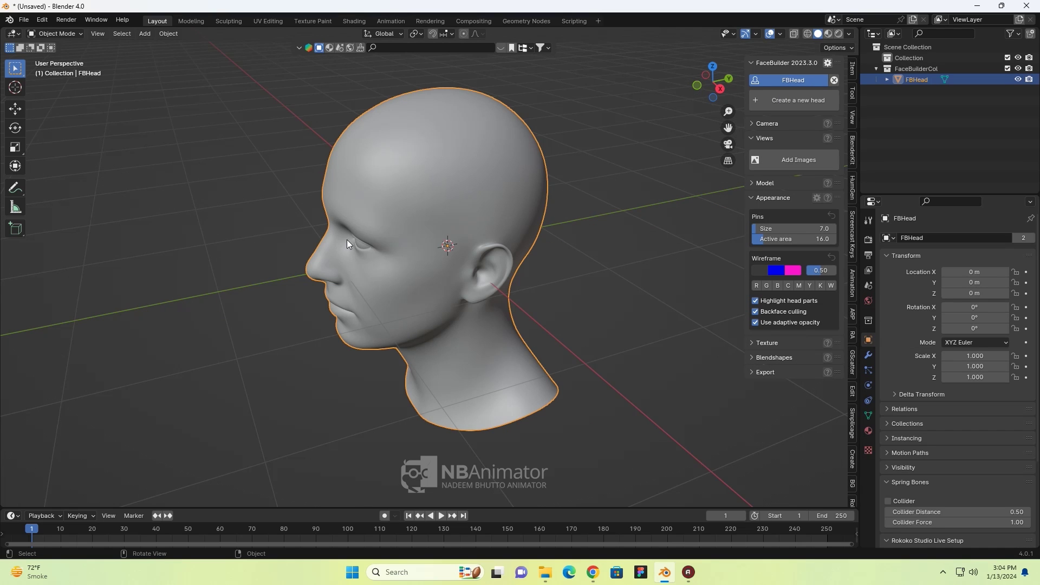
- Move FBHead up to Z 1.7014 m in front ortho view, then un-maximize the window
{"action": "mouse_move", "coordinate": [347, 239]}
{"action": "middle_mouse_down"}
{"action": "mouse_move", "coordinate": [378, 263]}
{"action": "mouse_move", "coordinate": [453, 256]}
{"action": "mouse_move", "coordinate": [450, 247]}
{"action": "middle_mouse_up"}
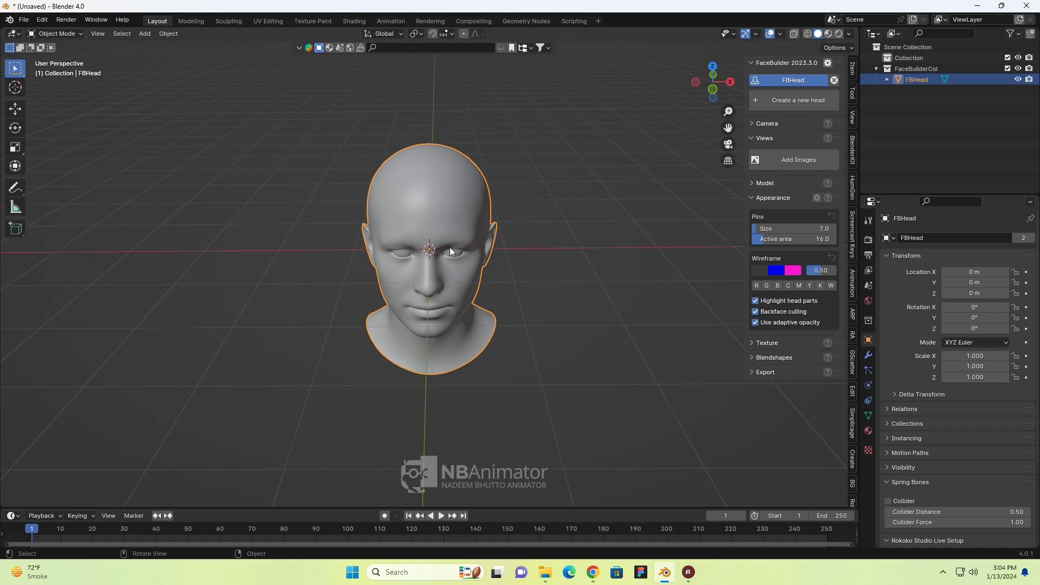
{"action": "key", "text": "KP_1"}
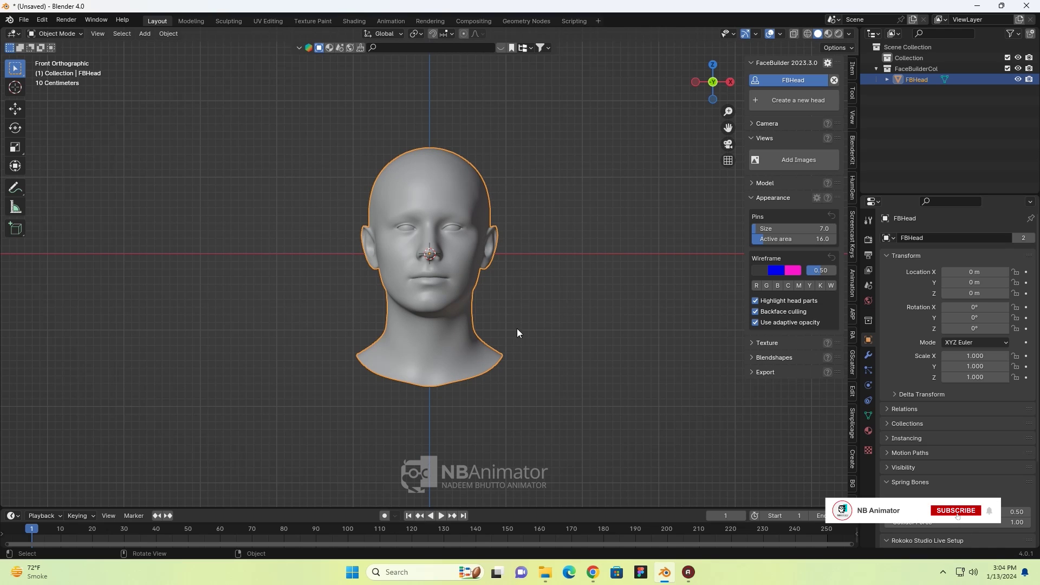
{"action": "left_click", "coordinate": [16, 109]}
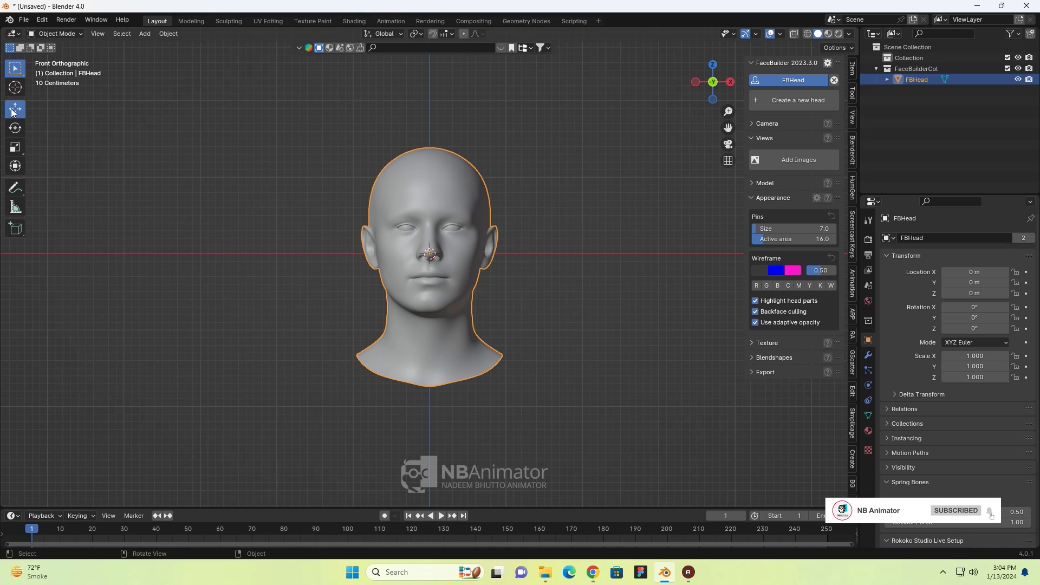
{"action": "left_click_drag", "start_coordinate": [422, 251], "coordinate": [437, 112]}
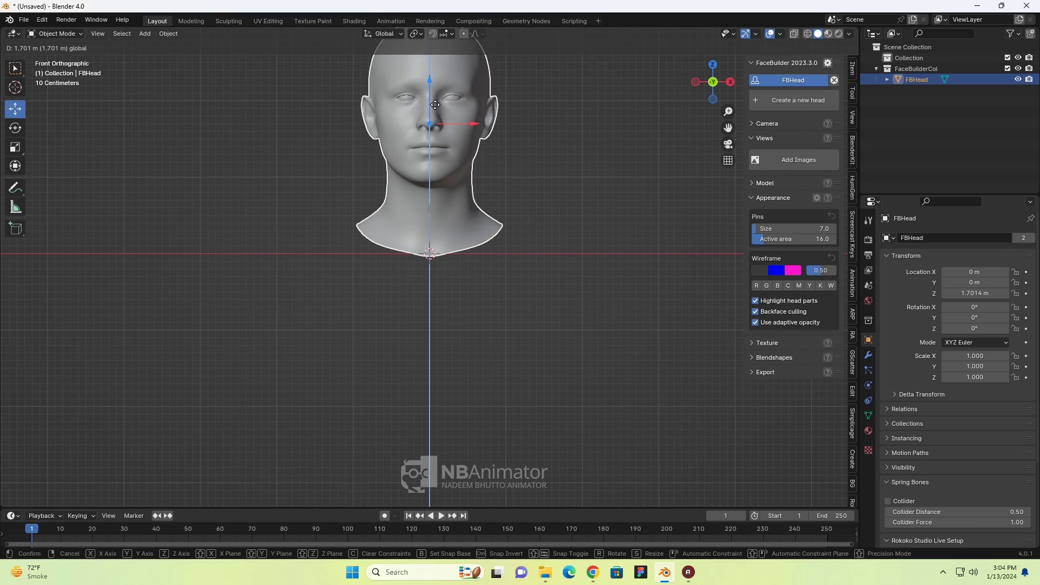
{"action": "scroll", "coordinate": [479, 175], "scroll_direction": "down", "scroll_amount": 2}
{"action": "scroll", "coordinate": [512, 185], "scroll_direction": "up", "scroll_amount": 1}
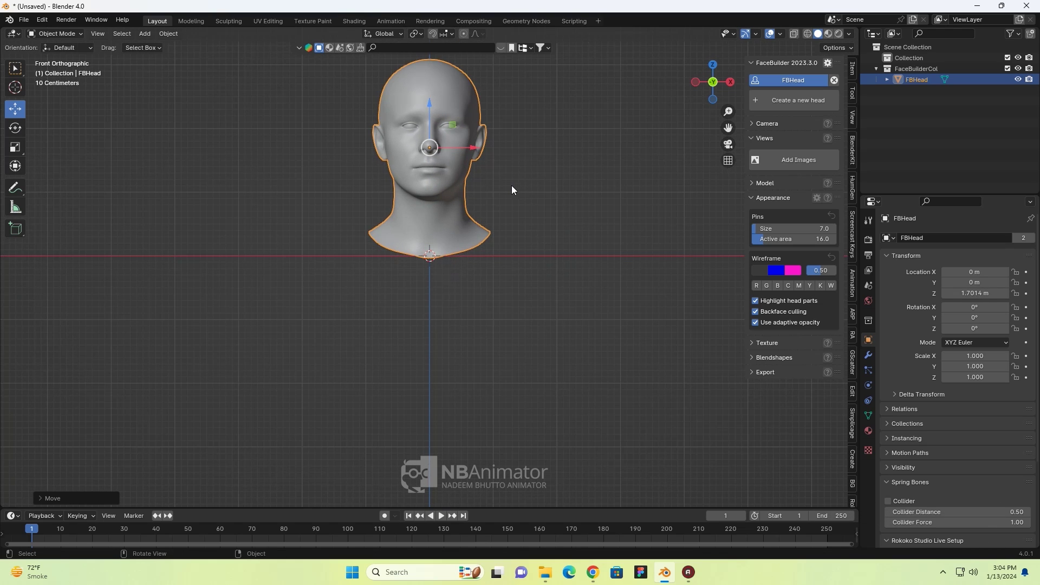
{"action": "middle_click_drag", "start_coordinate": [512, 185], "coordinate": [505, 299], "text": "shift"}
{"action": "scroll", "coordinate": [506, 268], "scroll_direction": "up", "scroll_amount": 2}
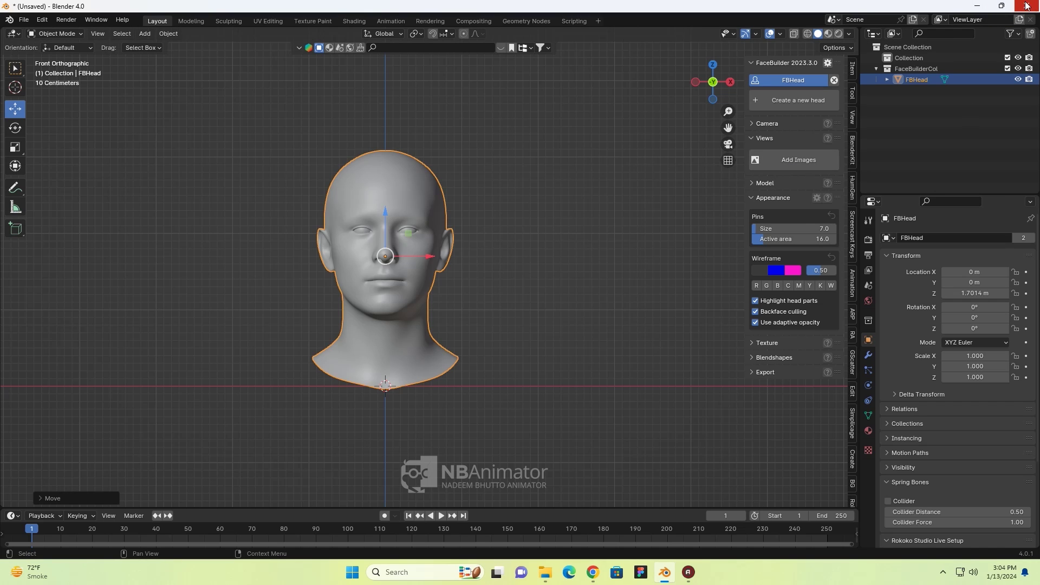
{"action": "left_click", "coordinate": [997, 6]}
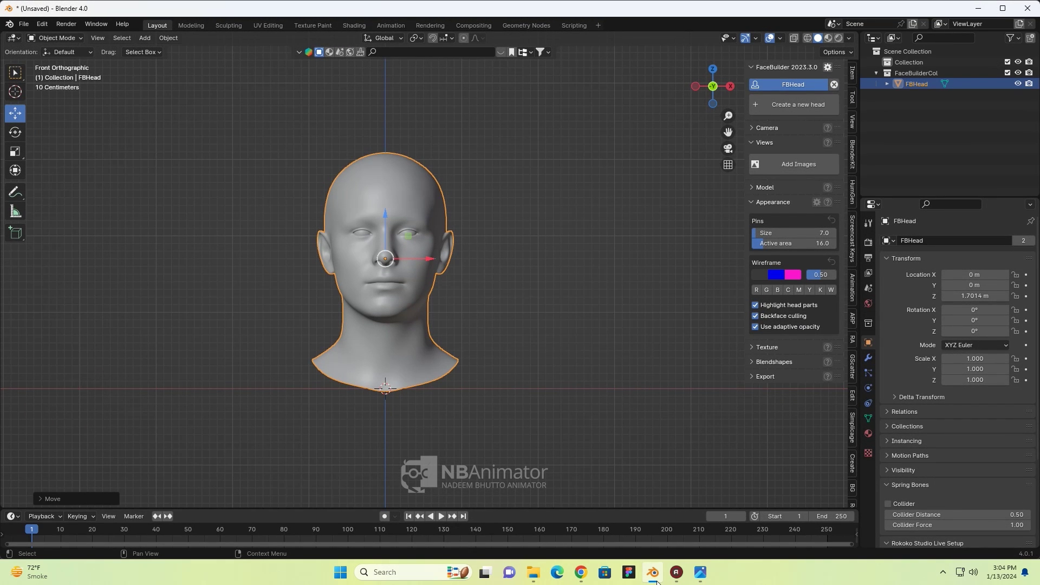
- Review the portrait photo in Windows Photos, then switch back to Blender
{"action": "left_click", "coordinate": [700, 572]}
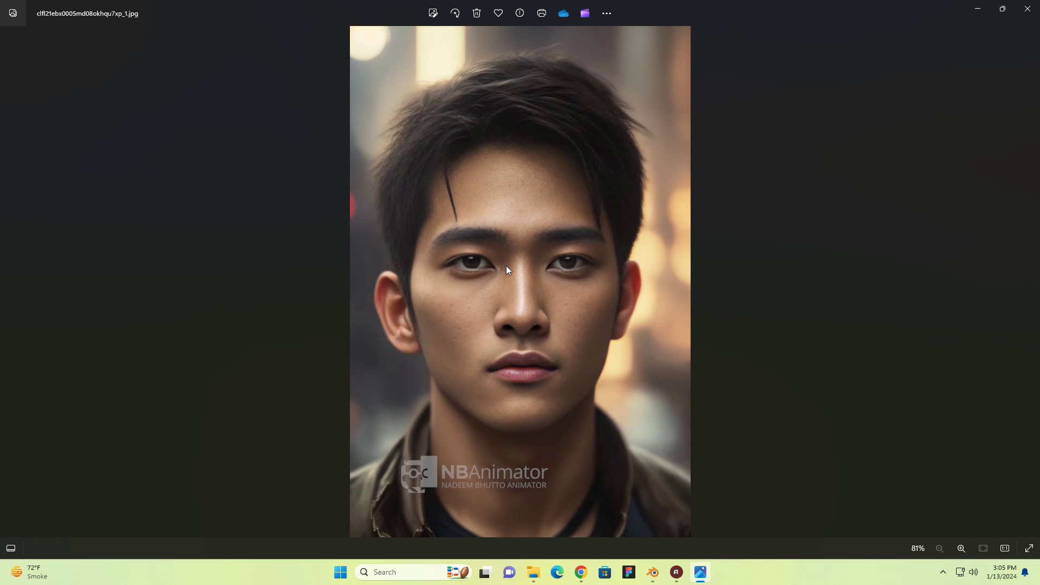
{"action": "left_click", "coordinate": [653, 572]}
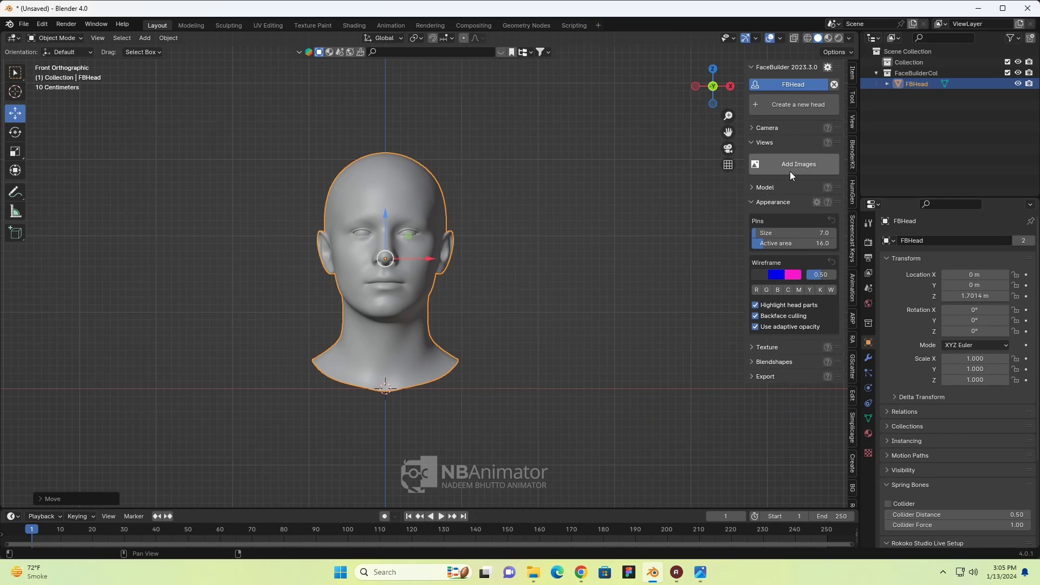
- Add the Desktop portrait as a FaceBuilder image and enter pin mode on it
{"action": "left_click", "coordinate": [789, 167]}
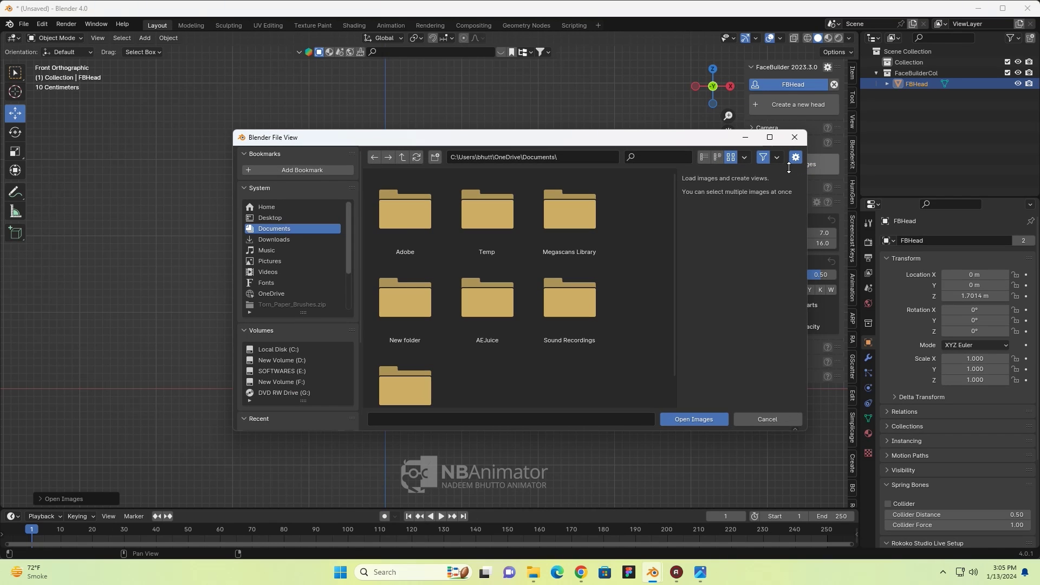
{"action": "left_click", "coordinate": [270, 218]}
{"action": "scroll", "coordinate": [532, 336], "scroll_direction": "down", "scroll_amount": 2}
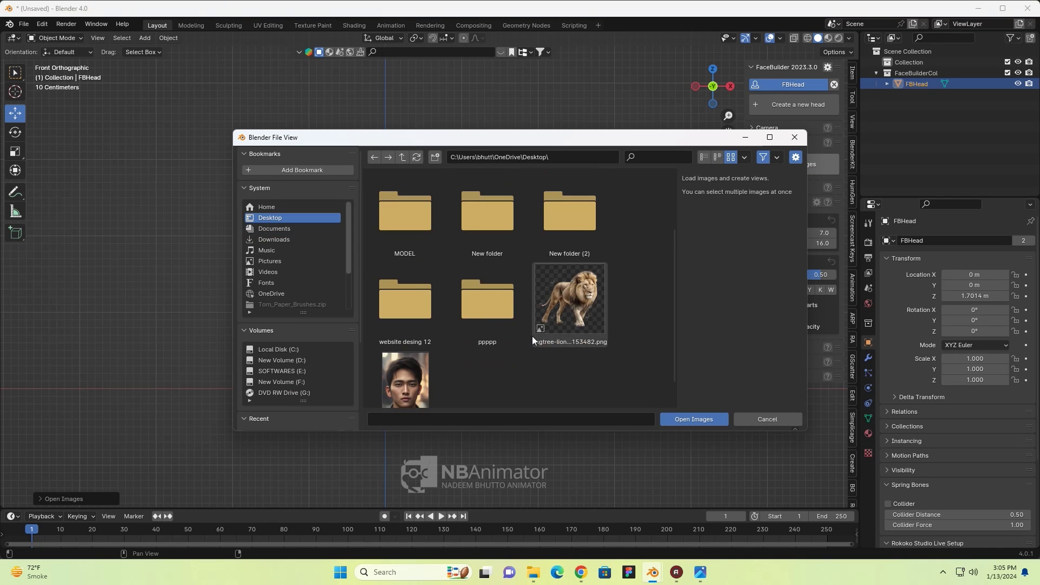
{"action": "left_click", "coordinate": [395, 383]}
{"action": "left_click", "coordinate": [697, 419]}
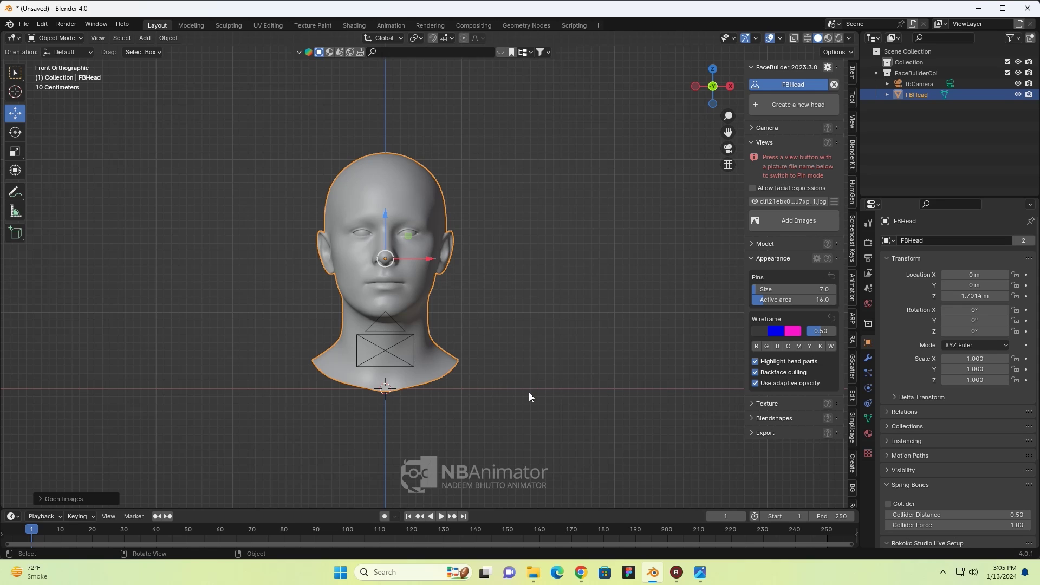
{"action": "left_click", "coordinate": [792, 201]}
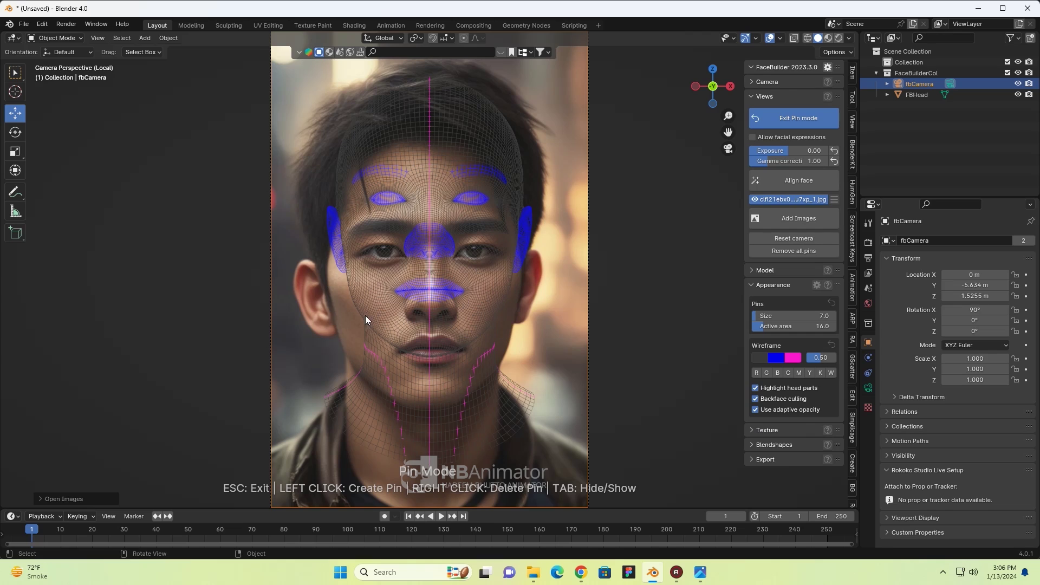
- Pin the nose tip and left ear's lower edge, undoing a misplaced cheek pin
{"action": "left_click", "coordinate": [498, 292]}
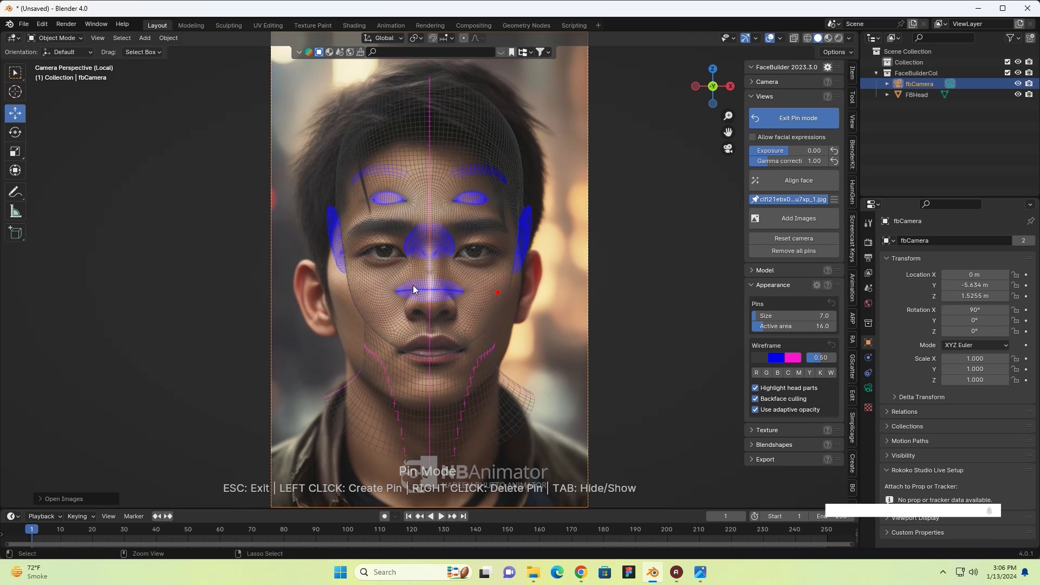
{"action": "key", "text": "ctrl+z"}
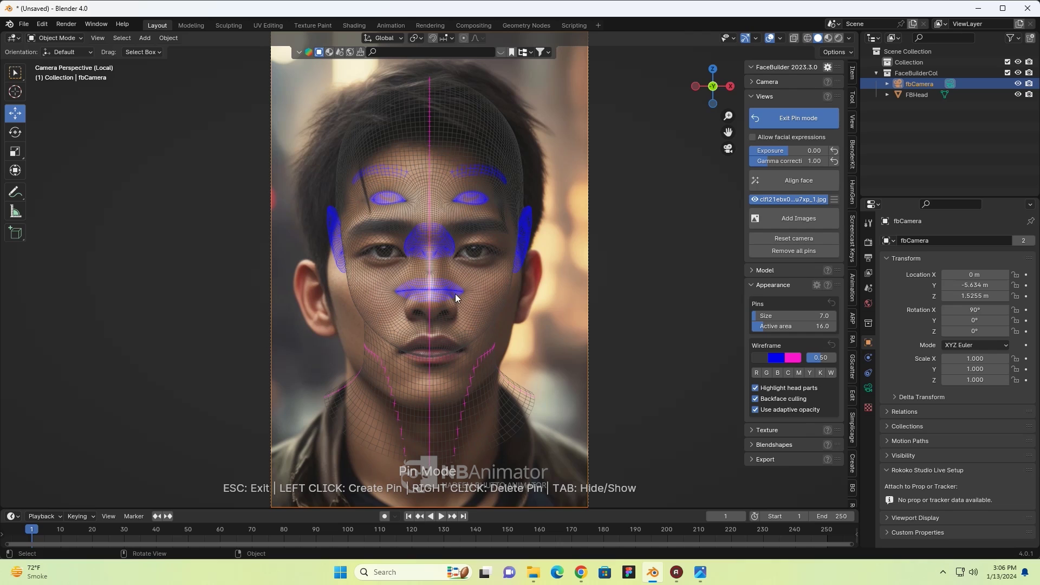
{"action": "left_click", "coordinate": [434, 247]}
{"action": "mouse_move", "coordinate": [434, 245]}
{"action": "left_mouse_down"}
{"action": "mouse_move", "coordinate": [425, 286]}
{"action": "mouse_move", "coordinate": [437, 313]}
{"action": "left_mouse_up"}
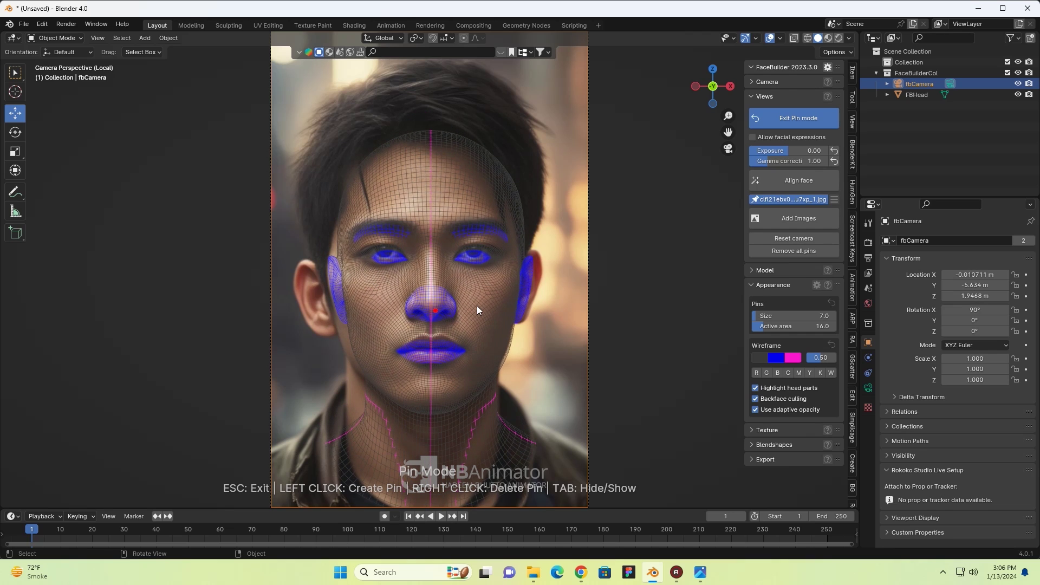
{"action": "scroll", "coordinate": [478, 307], "scroll_direction": "up", "scroll_amount": 2}
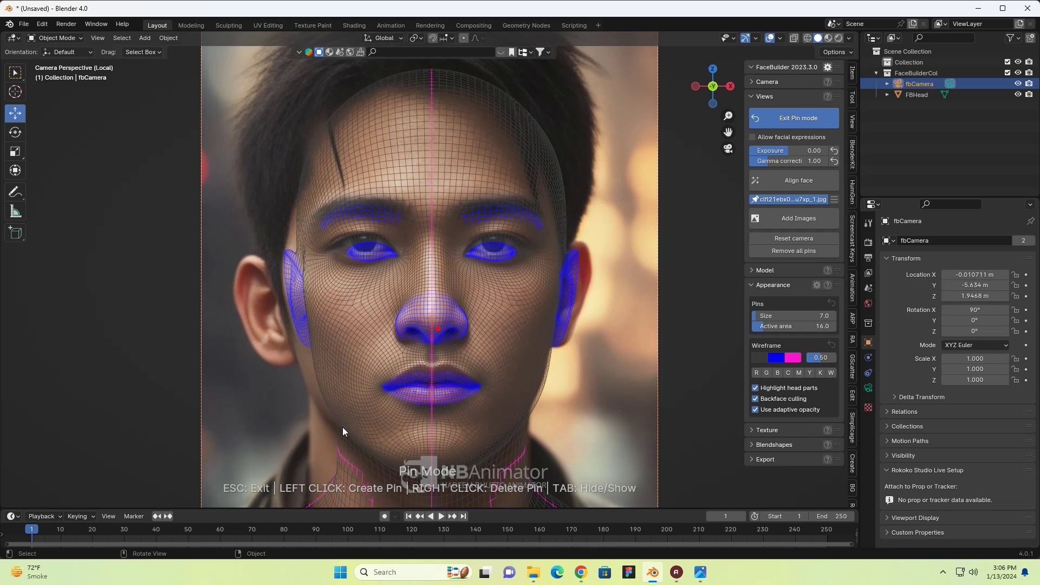
{"action": "left_click", "coordinate": [307, 344]}
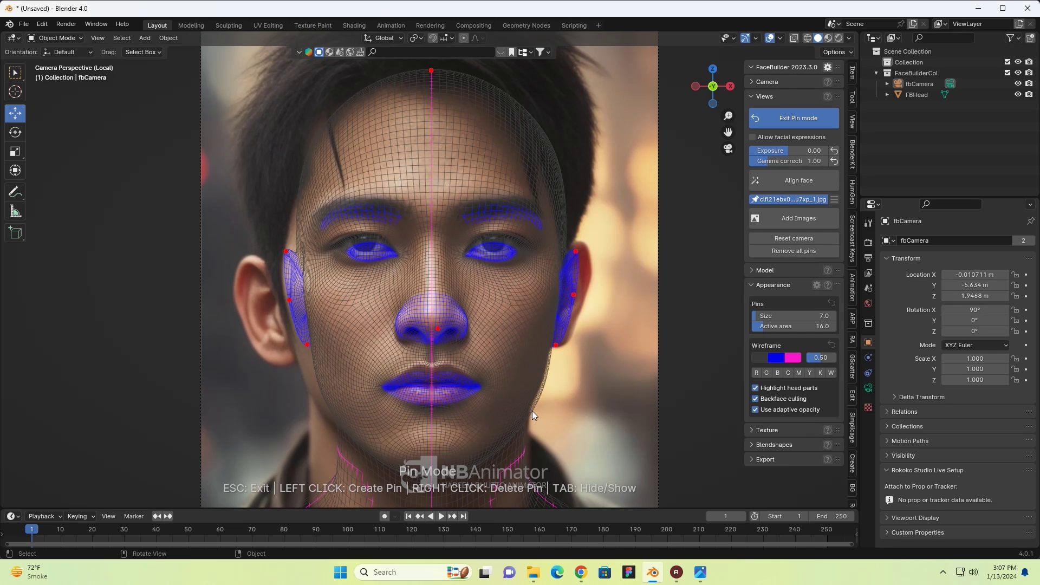
- Add pins at the chin, left jaw and upper lip, fitting them to the lip line
{"action": "left_click", "coordinate": [433, 479]}
{"action": "left_click", "coordinate": [333, 414]}
{"action": "left_click_drag", "start_coordinate": [447, 372], "coordinate": [447, 365]}
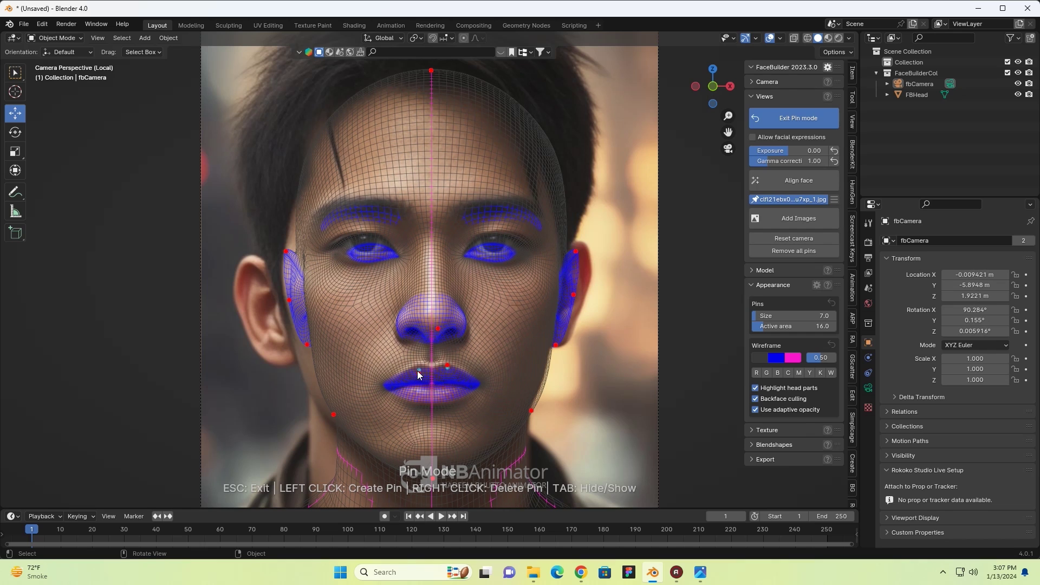
{"action": "left_click_drag", "start_coordinate": [418, 372], "coordinate": [420, 370]}
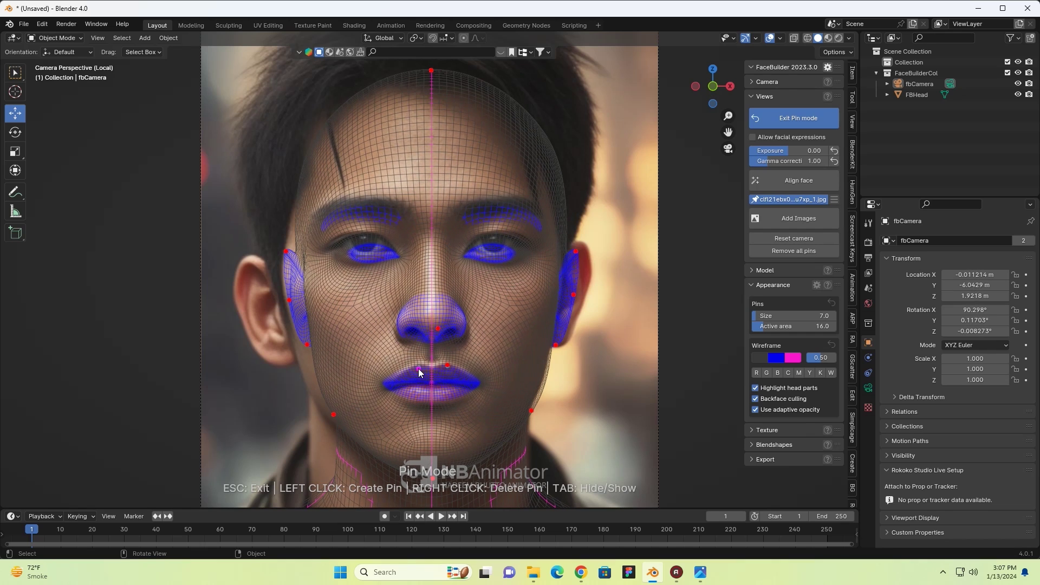
{"action": "left_click", "coordinate": [394, 376]}
{"action": "left_click_drag", "start_coordinate": [396, 383], "coordinate": [397, 387]}
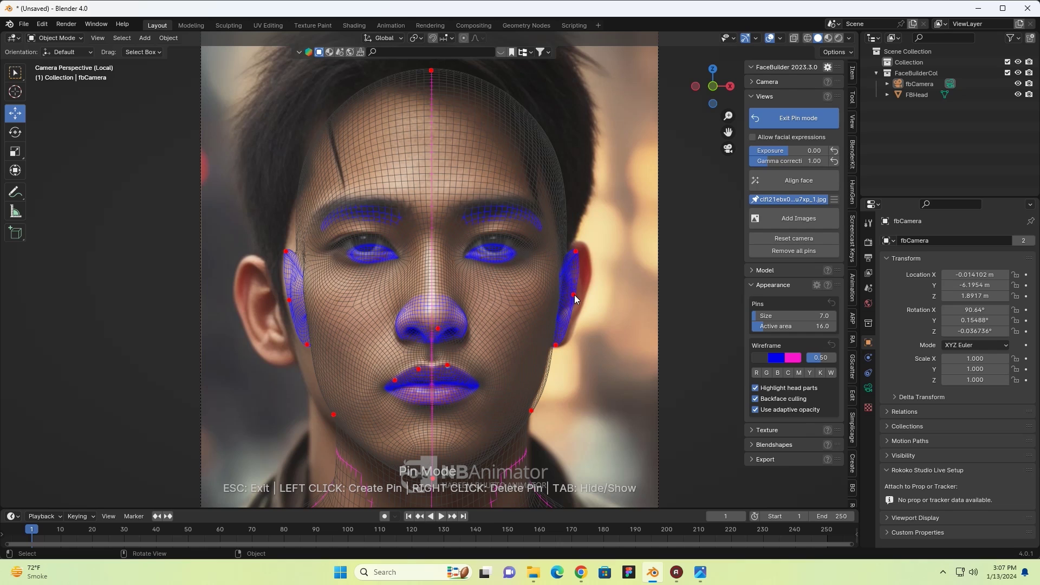
- Adjust the right ear, both jaw and left earlobe pins onto the photo features
{"action": "left_click_drag", "start_coordinate": [575, 299], "coordinate": [585, 289]}
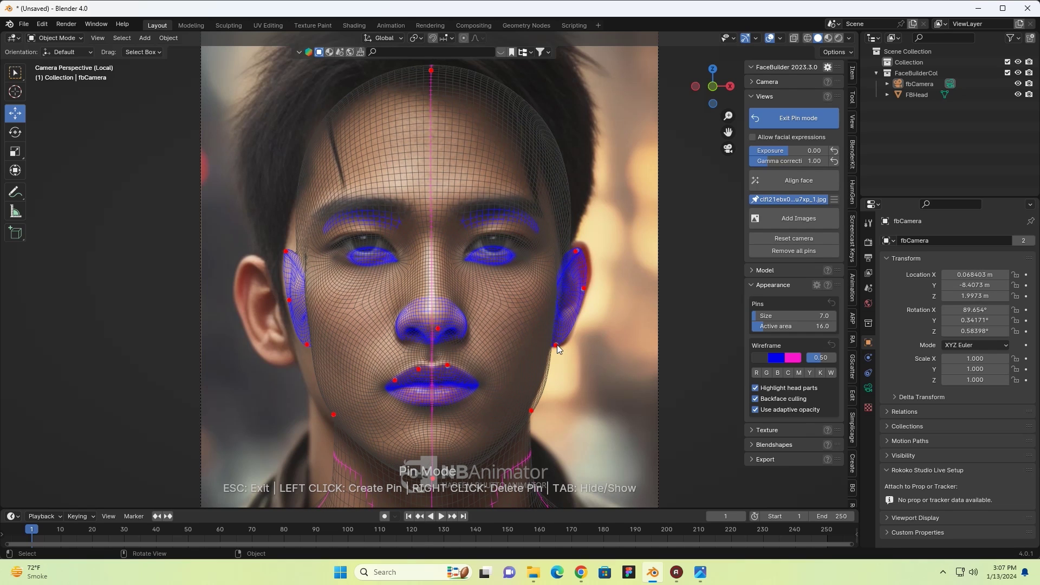
{"action": "left_click_drag", "start_coordinate": [557, 345], "coordinate": [557, 346]}
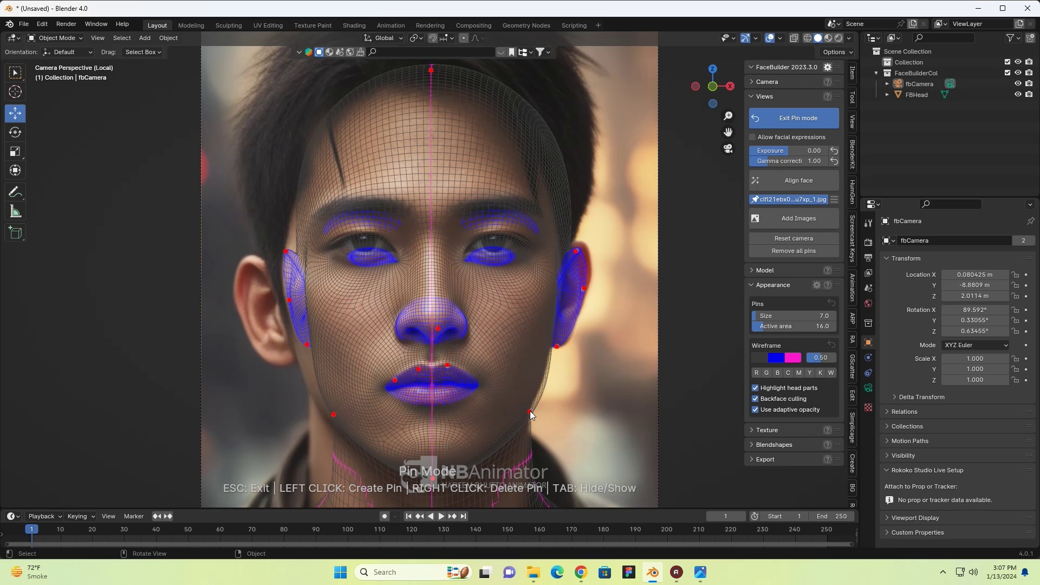
{"action": "left_click_drag", "start_coordinate": [530, 411], "coordinate": [525, 411]}
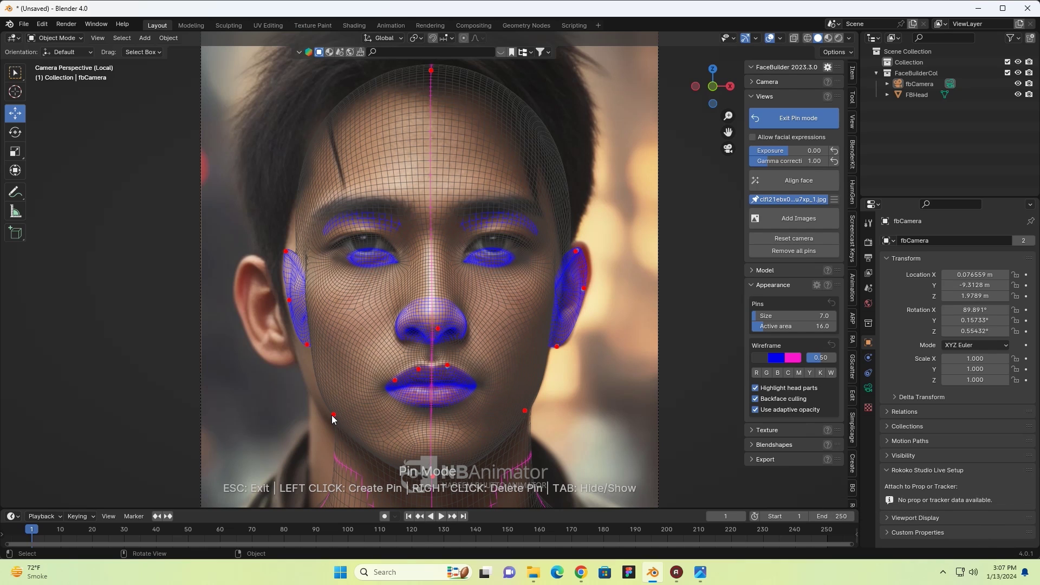
{"action": "left_click_drag", "start_coordinate": [334, 415], "coordinate": [322, 414]}
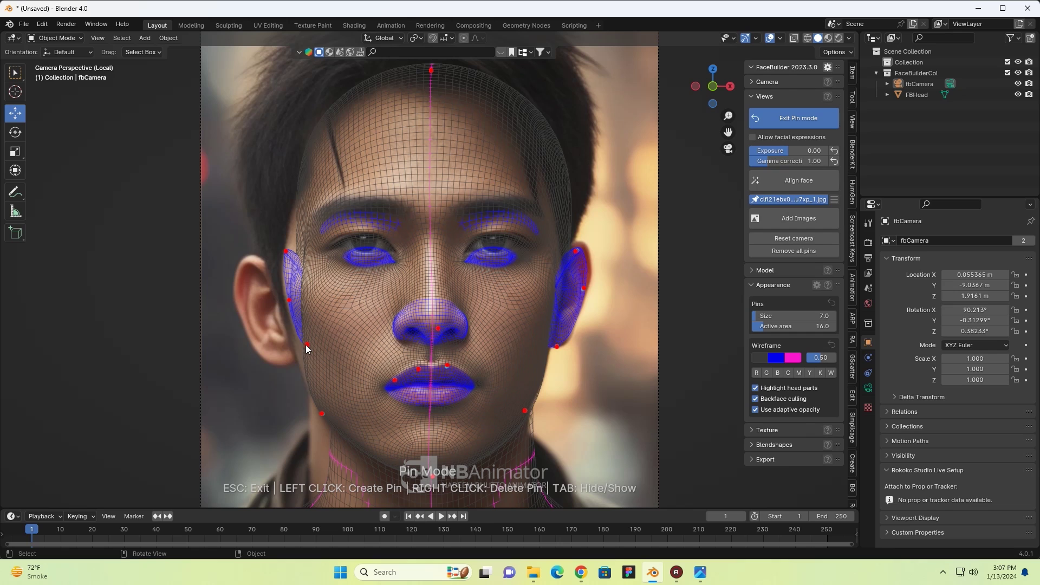
{"action": "left_click_drag", "start_coordinate": [307, 346], "coordinate": [297, 347]}
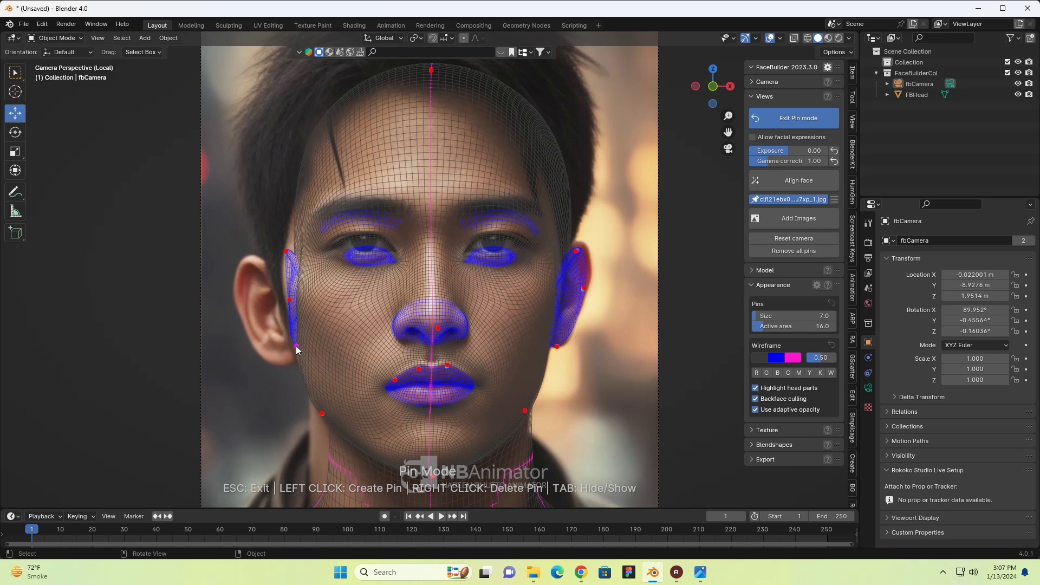
- Drag the left ear pins outward and down to the earlobe, and raise the right ear's top pins
{"action": "left_click_drag", "start_coordinate": [289, 300], "coordinate": [266, 304]}
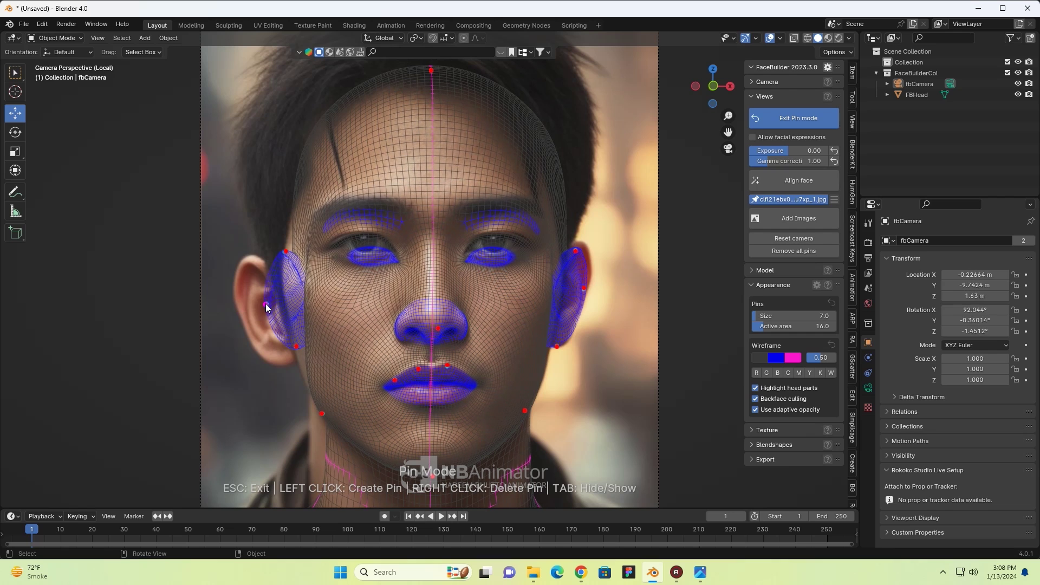
{"action": "left_click_drag", "start_coordinate": [286, 252], "coordinate": [250, 261]}
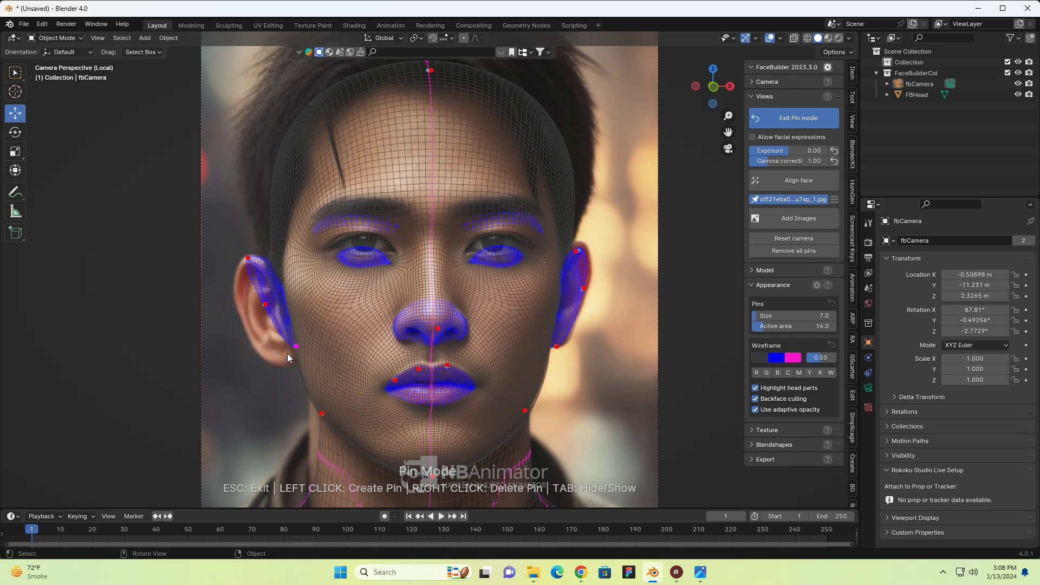
{"action": "mouse_move", "coordinate": [296, 346]}
{"action": "left_mouse_down"}
{"action": "mouse_move", "coordinate": [286, 357]}
{"action": "mouse_move", "coordinate": [296, 366]}
{"action": "left_mouse_up"}
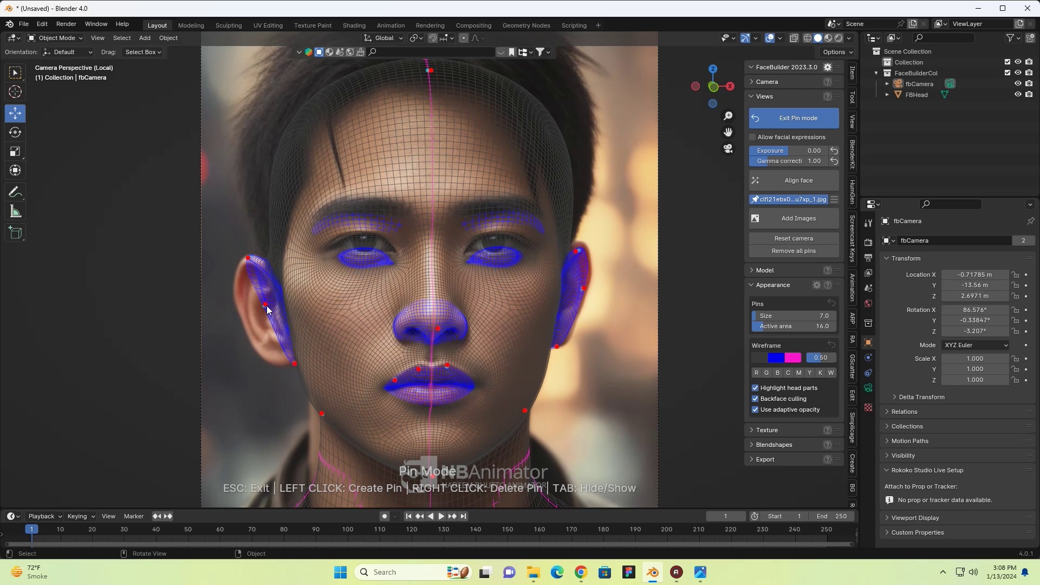
{"action": "left_click_drag", "start_coordinate": [265, 305], "coordinate": [243, 315]}
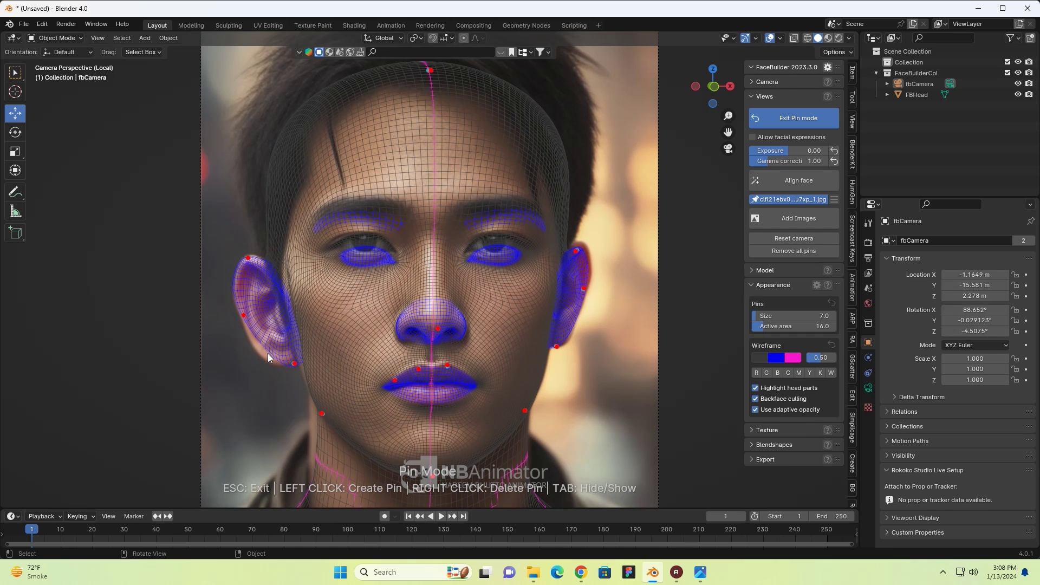
{"action": "left_click_drag", "start_coordinate": [268, 351], "coordinate": [265, 361]}
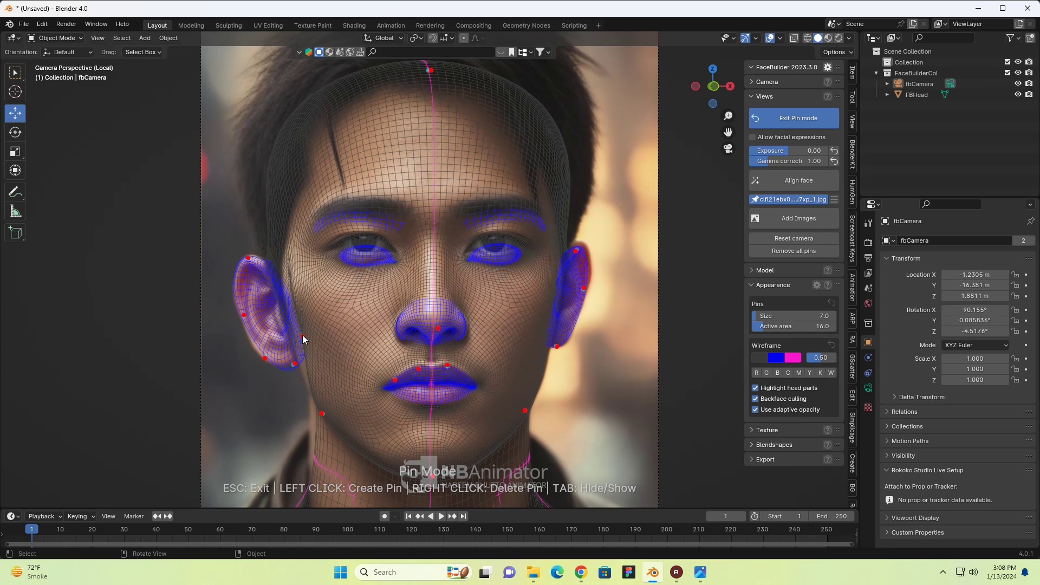
{"action": "left_click_drag", "start_coordinate": [302, 335], "coordinate": [296, 340]}
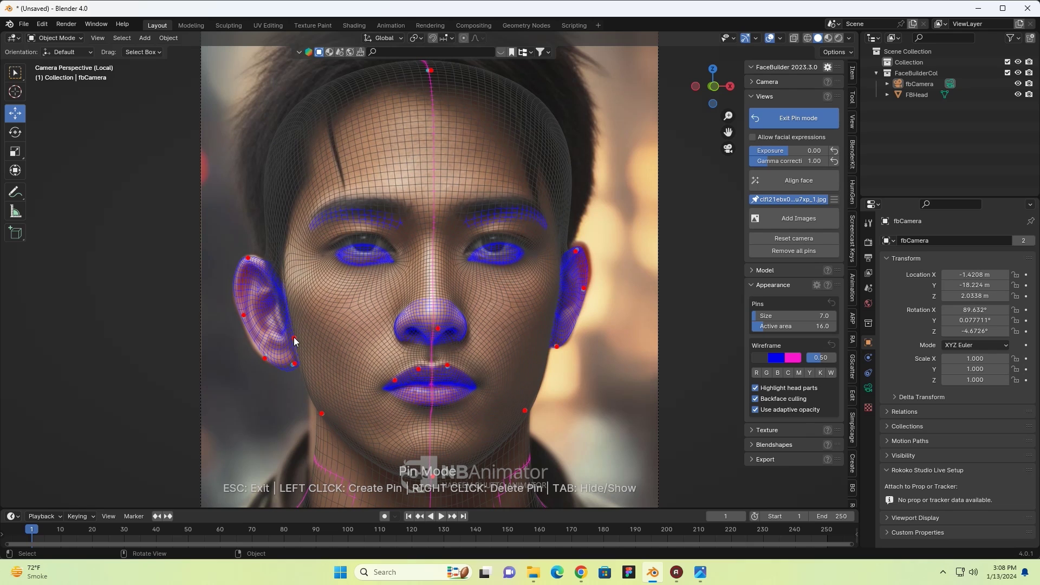
{"action": "left_click_drag", "start_coordinate": [578, 261], "coordinate": [579, 245]}
{"action": "left_click_drag", "start_coordinate": [586, 285], "coordinate": [588, 282]}
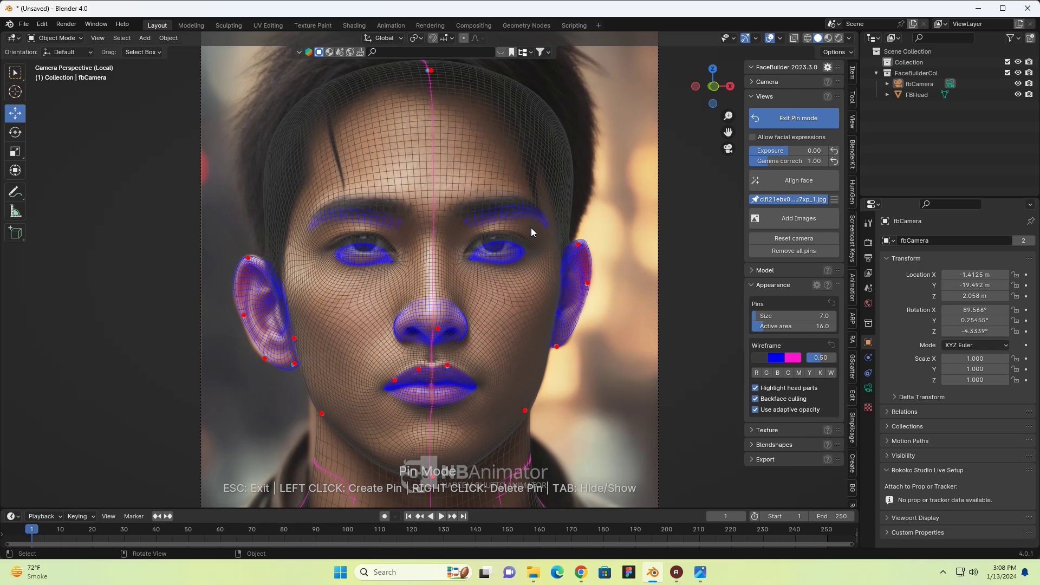
- Pin the outer and inner corners of the left eye and align them to the photo
{"action": "scroll", "coordinate": [486, 306], "scroll_direction": "up", "scroll_amount": 1}
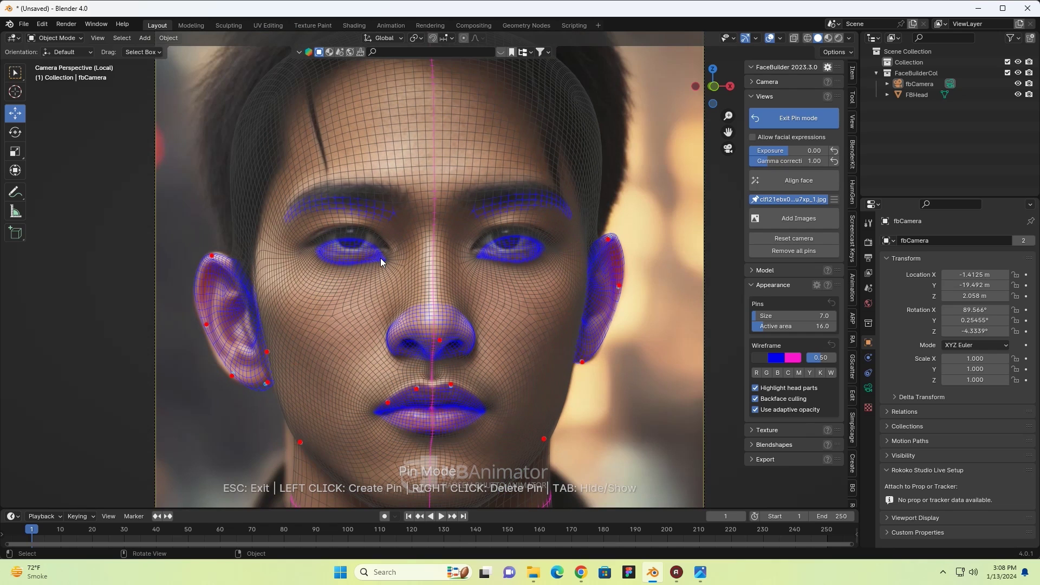
{"action": "left_click", "coordinate": [382, 259]}
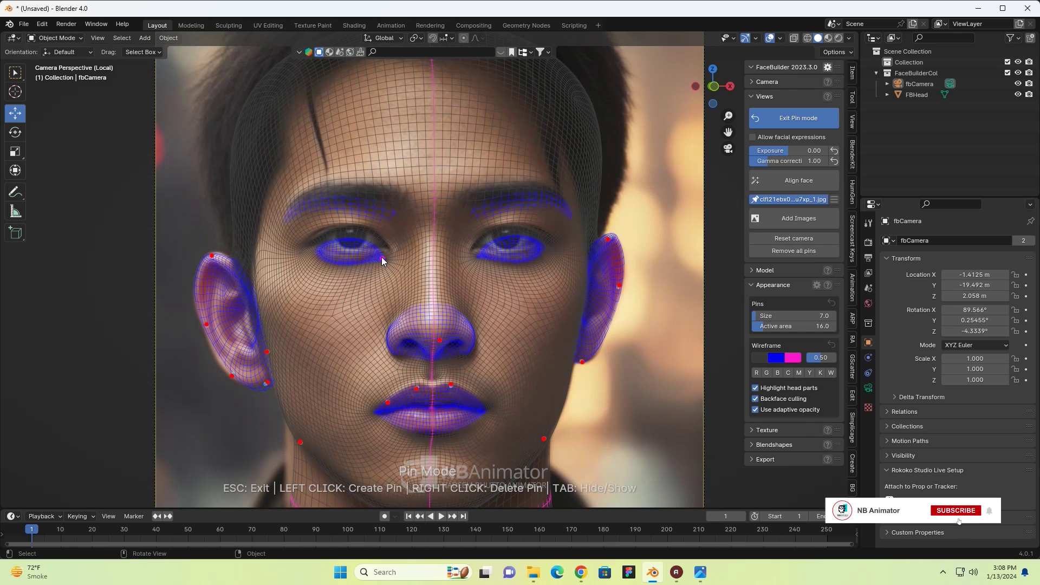
{"action": "left_click", "coordinate": [316, 250]}
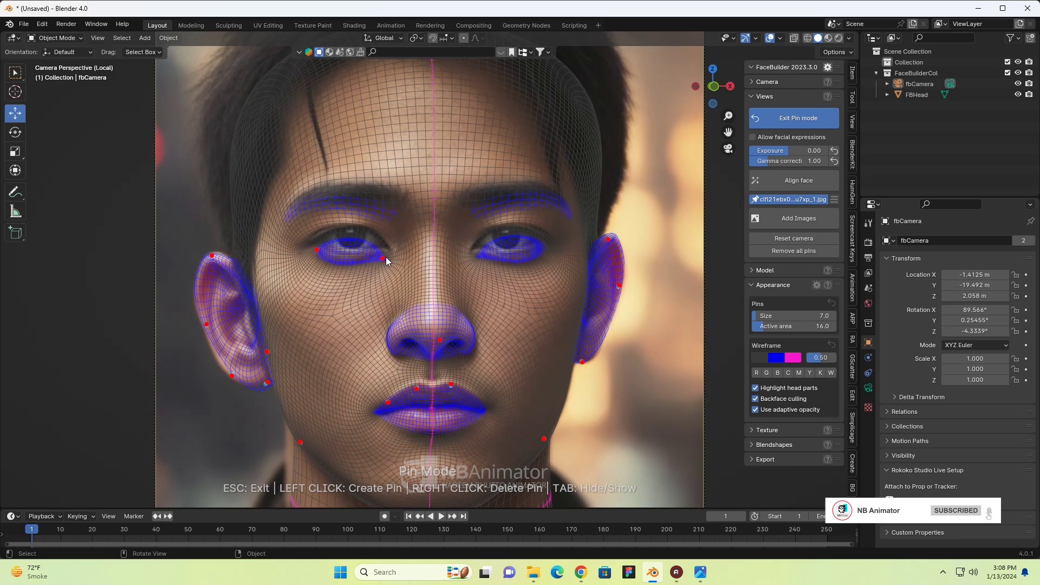
{"action": "left_click_drag", "start_coordinate": [383, 259], "coordinate": [389, 250]}
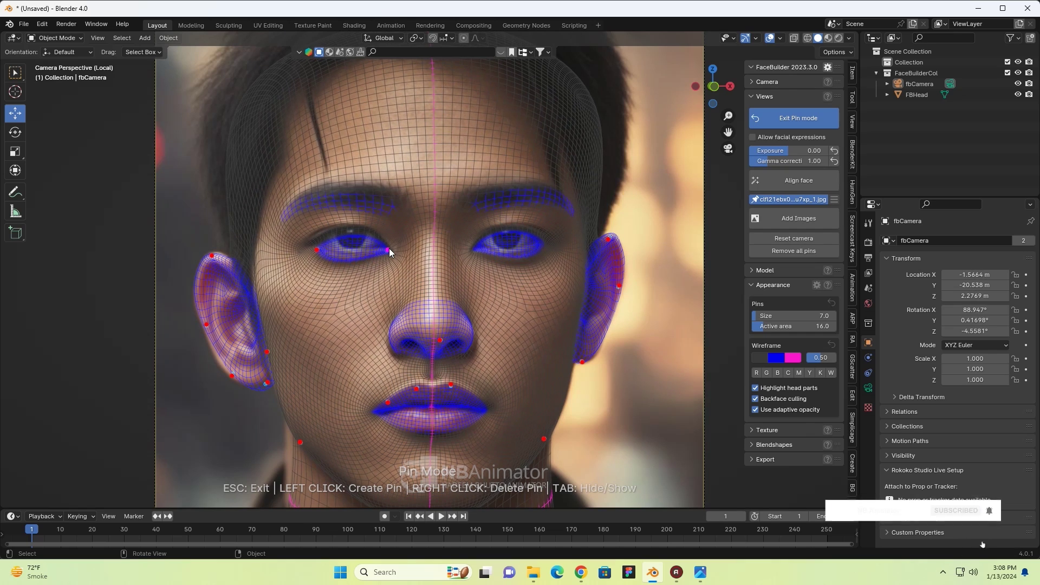
{"action": "left_click_drag", "start_coordinate": [317, 250], "coordinate": [309, 244]}
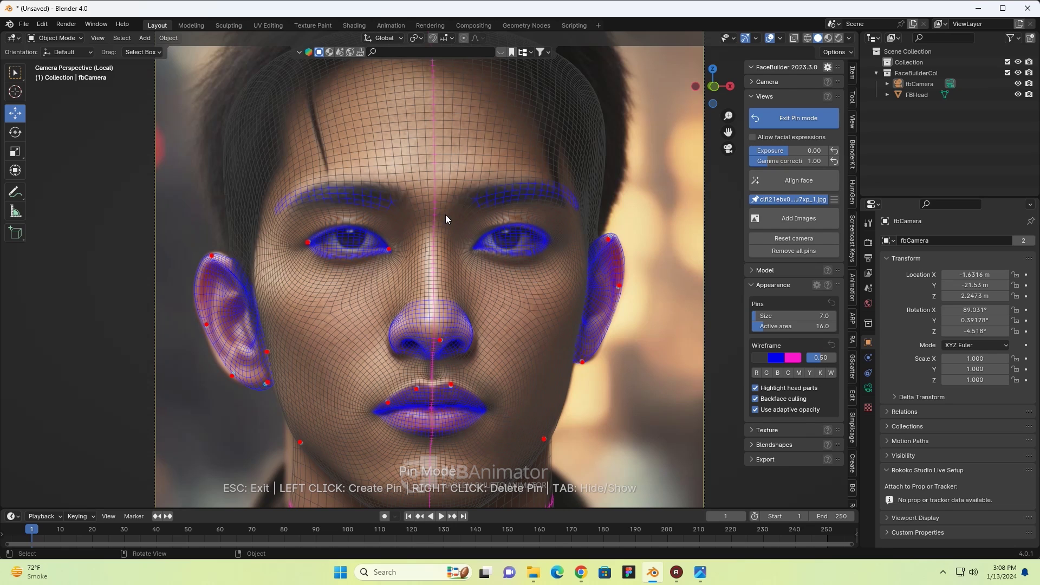
- Align the left eyebrow pin and add fitted pins on the inner and outer right eyebrow
{"action": "left_click_drag", "start_coordinate": [392, 202], "coordinate": [404, 197]}
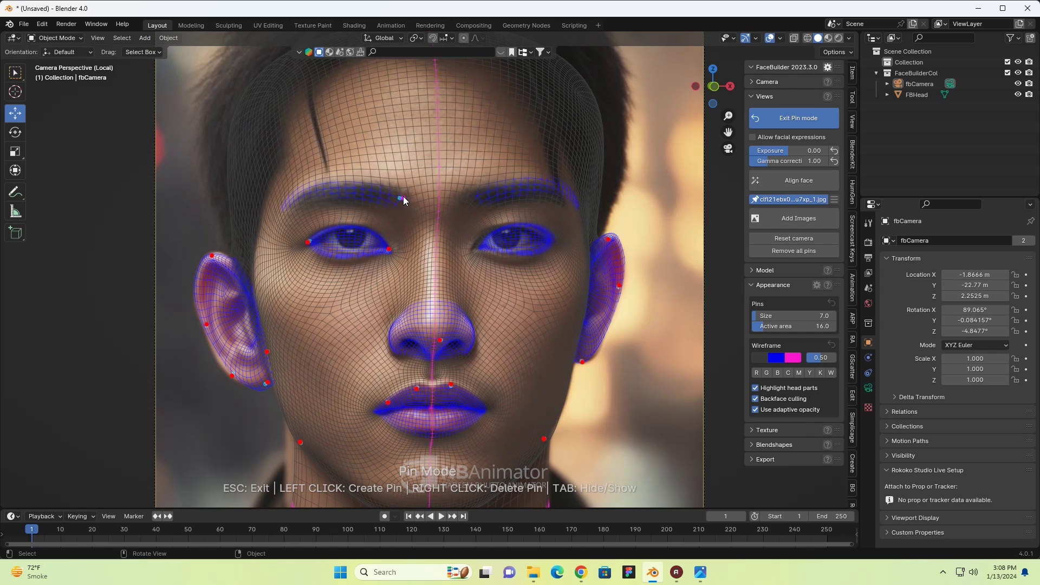
{"action": "left_click", "coordinate": [477, 196]}
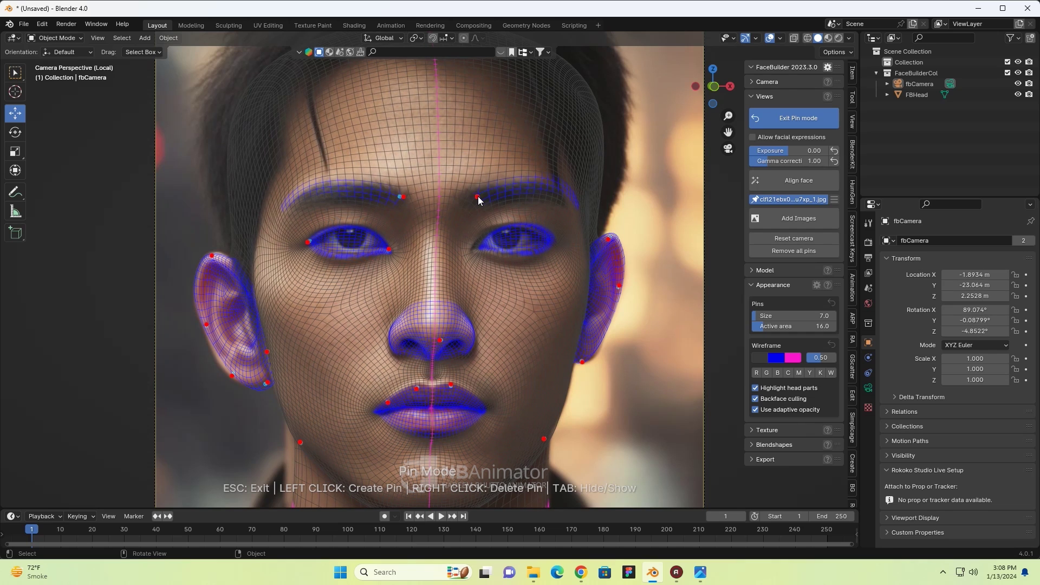
{"action": "left_click_drag", "start_coordinate": [479, 200], "coordinate": [469, 200]}
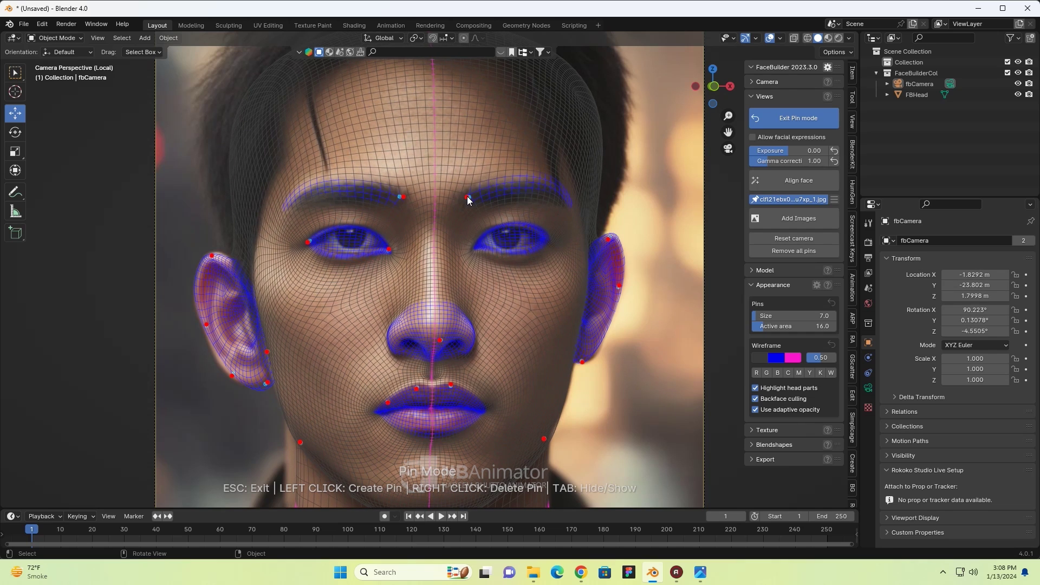
{"action": "left_click", "coordinate": [546, 182]}
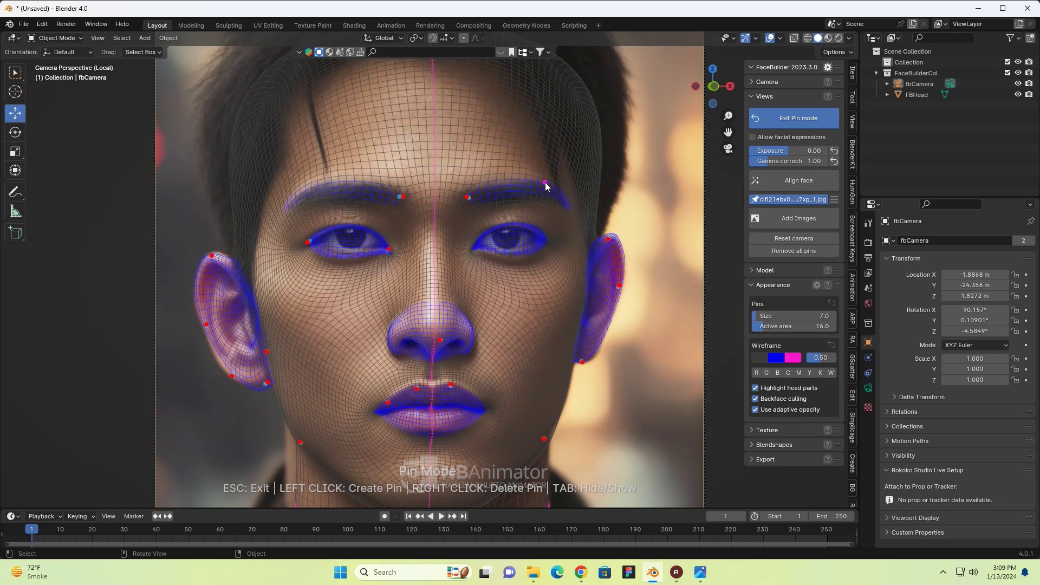
{"action": "left_click_drag", "start_coordinate": [547, 186], "coordinate": [546, 186]}
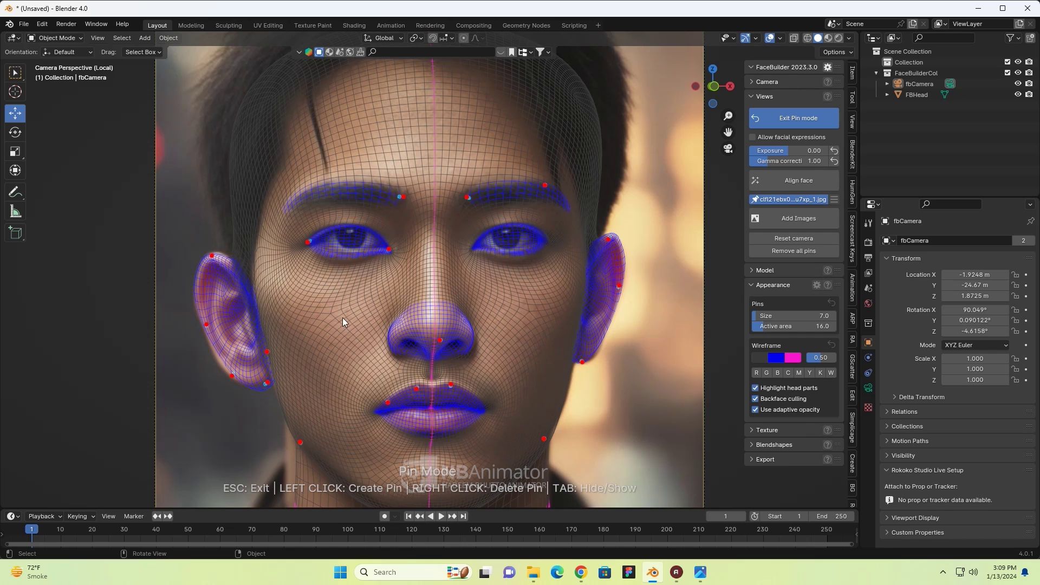
- Create a texture from the portrait in the Texture panel and auto-apply it to the head
{"action": "scroll", "coordinate": [357, 270], "scroll_direction": "down", "scroll_amount": 1}
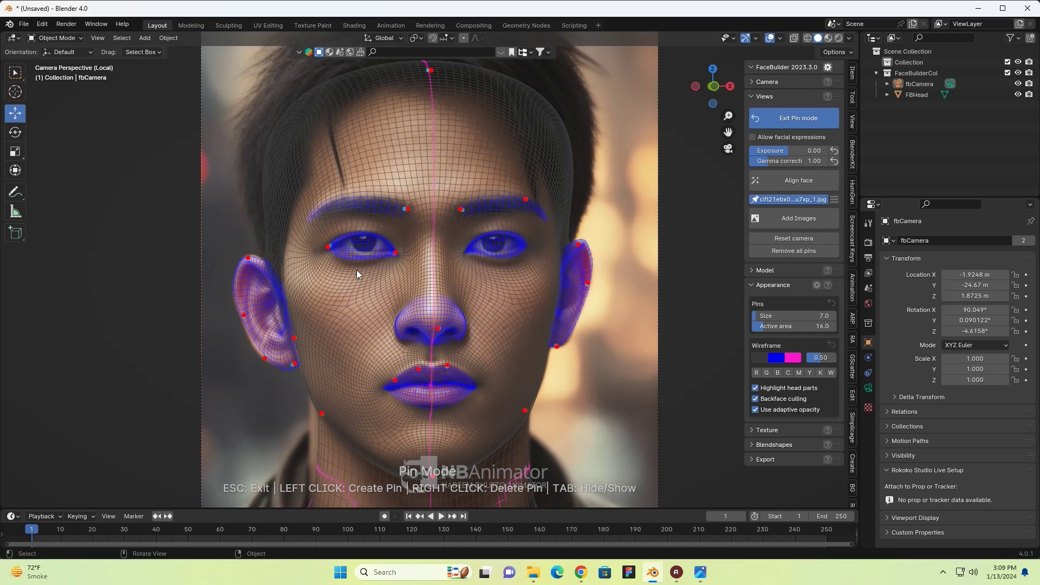
{"action": "scroll", "coordinate": [428, 300], "scroll_direction": "up", "scroll_amount": 1}
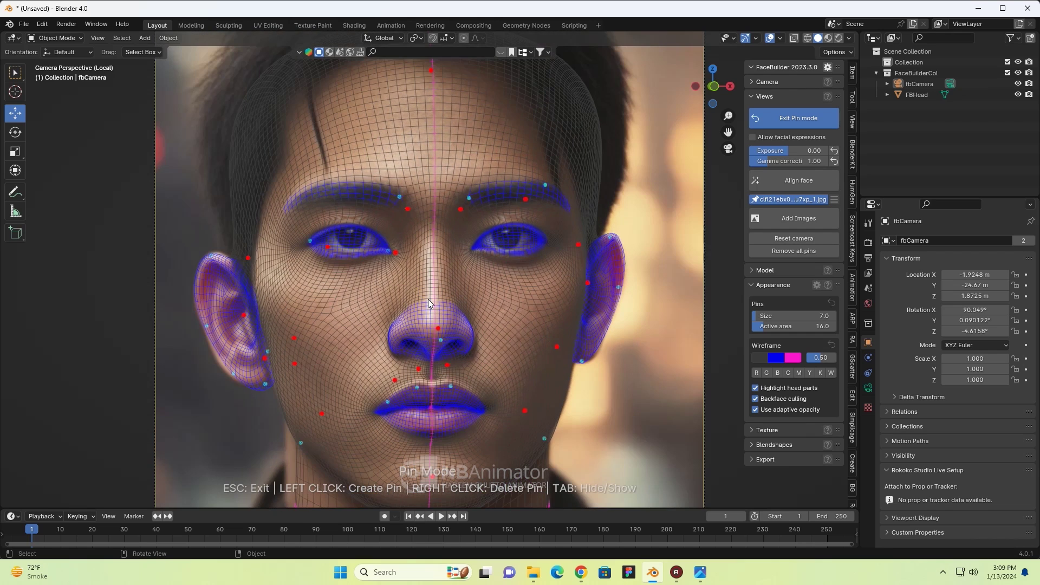
{"action": "scroll", "coordinate": [474, 291], "scroll_direction": "down", "scroll_amount": 2}
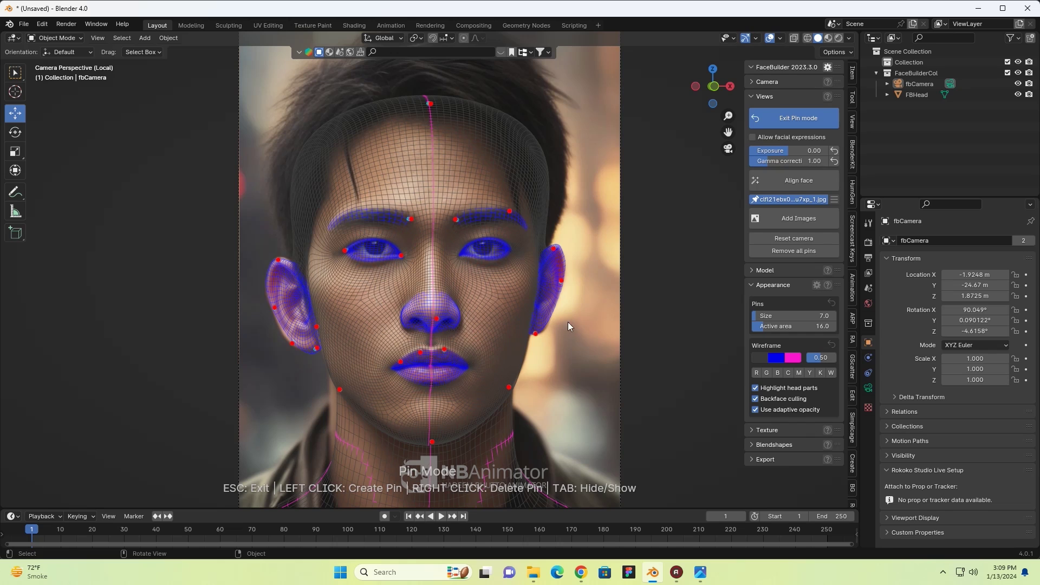
{"action": "left_click", "coordinate": [752, 431]}
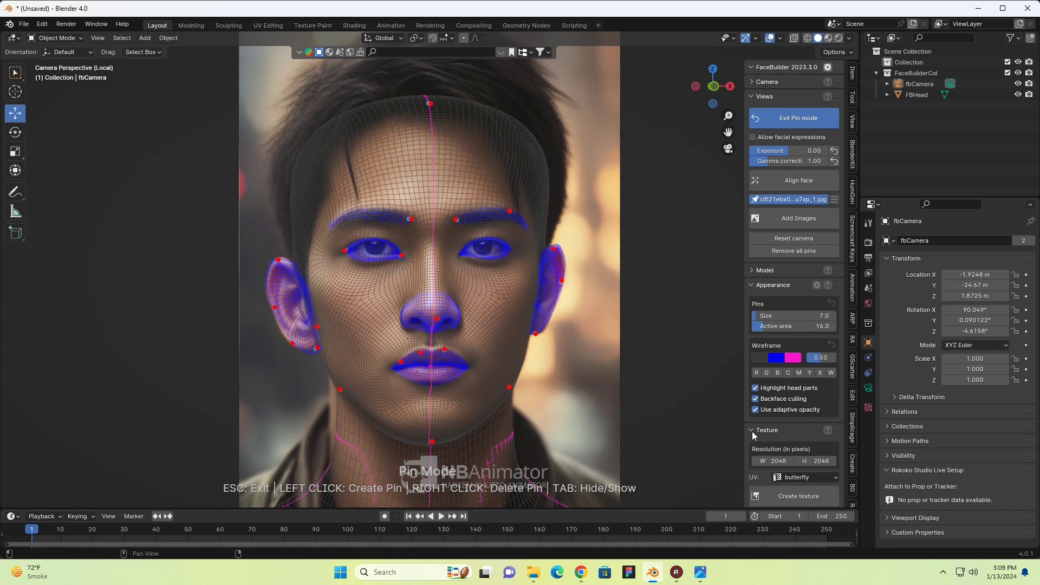
{"action": "scroll", "coordinate": [791, 500], "scroll_direction": "down", "scroll_amount": 2}
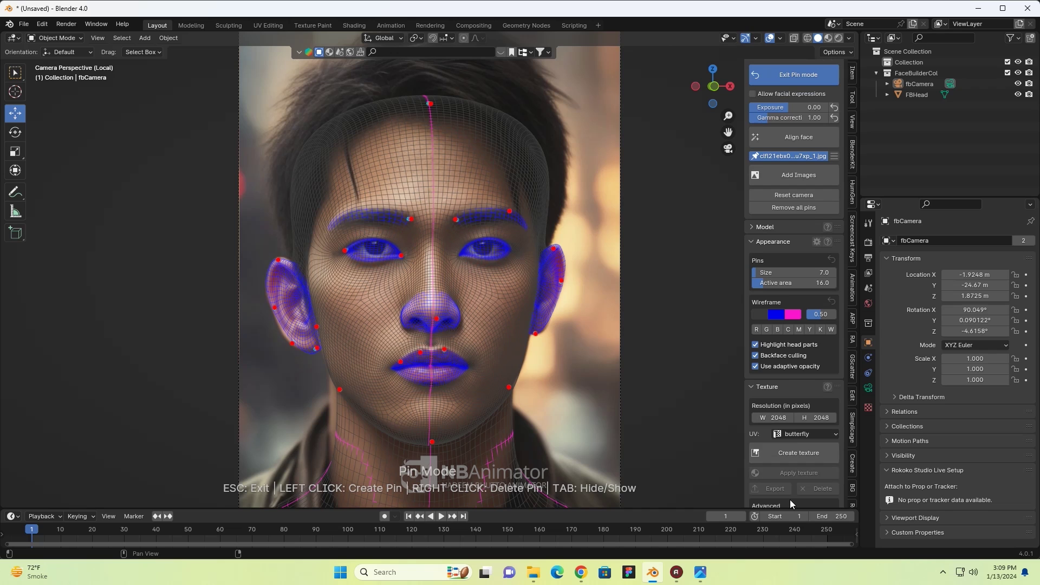
{"action": "left_click", "coordinate": [797, 455]}
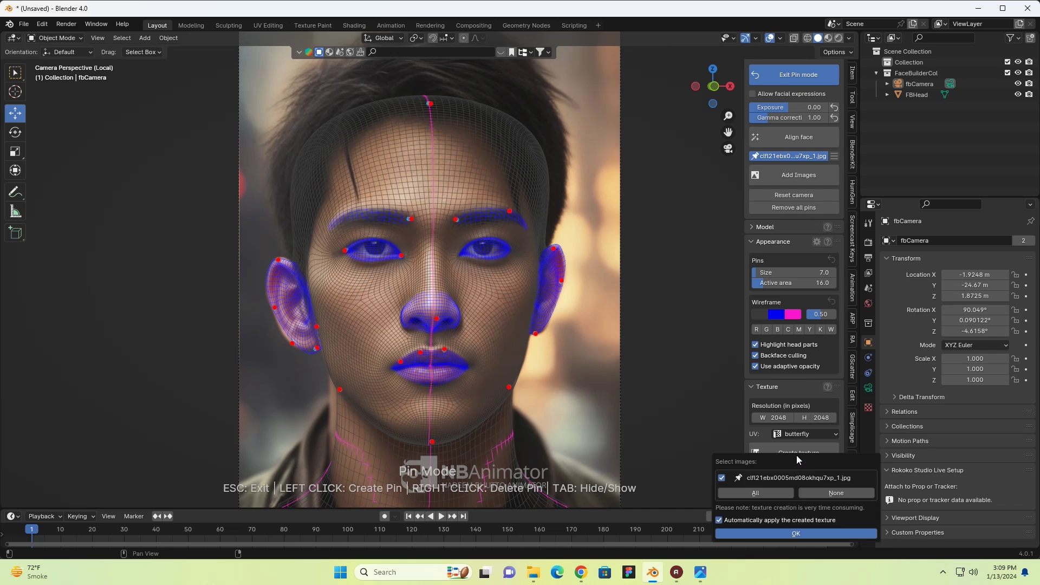
{"action": "left_click", "coordinate": [789, 535]}
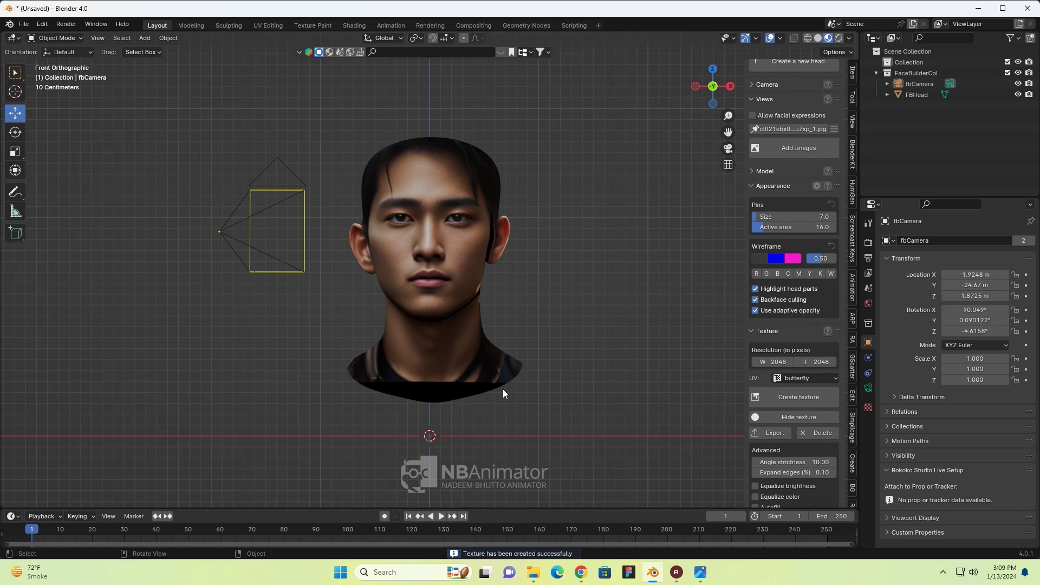
{"action": "mouse_move", "coordinate": [447, 322]}
{"action": "middle_mouse_down"}
{"action": "mouse_move", "coordinate": [469, 335]}
{"action": "mouse_move", "coordinate": [488, 325]}
{"action": "mouse_move", "coordinate": [479, 315]}
{"action": "mouse_move", "coordinate": [397, 341]}
{"action": "mouse_move", "coordinate": [371, 330]}
{"action": "middle_mouse_up"}
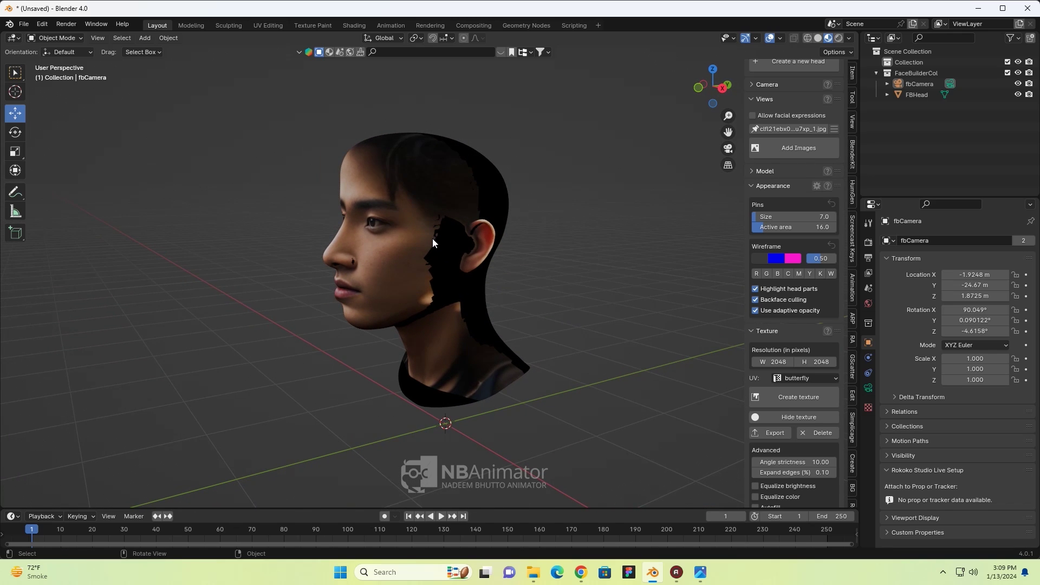
{"action": "mouse_move", "coordinate": [433, 238]}
{"action": "middle_mouse_down"}
{"action": "mouse_move", "coordinate": [409, 288]}
{"action": "mouse_move", "coordinate": [451, 342]}
{"action": "mouse_move", "coordinate": [532, 350]}
{"action": "mouse_move", "coordinate": [570, 322]}
{"action": "mouse_move", "coordinate": [568, 306]}
{"action": "mouse_move", "coordinate": [545, 293]}
{"action": "mouse_move", "coordinate": [485, 288]}
{"action": "middle_mouse_up"}
{"action": "mouse_move", "coordinate": [528, 337]}
{"action": "middle_mouse_down"}
{"action": "mouse_move", "coordinate": [542, 373]}
{"action": "mouse_move", "coordinate": [528, 358]}
{"action": "mouse_move", "coordinate": [554, 367]}
{"action": "mouse_move", "coordinate": [507, 369]}
{"action": "mouse_move", "coordinate": [521, 369]}
{"action": "mouse_move", "coordinate": [466, 295]}
{"action": "mouse_move", "coordinate": [482, 304]}
{"action": "mouse_move", "coordinate": [528, 297]}
{"action": "mouse_move", "coordinate": [410, 298]}
{"action": "mouse_move", "coordinate": [473, 293]}
{"action": "mouse_move", "coordinate": [444, 299]}
{"action": "middle_mouse_up"}
{"action": "mouse_move", "coordinate": [443, 303]}
{"action": "middle_mouse_down"}
{"action": "mouse_move", "coordinate": [375, 293]}
{"action": "mouse_move", "coordinate": [513, 291]}
{"action": "mouse_move", "coordinate": [481, 304]}
{"action": "middle_mouse_up"}
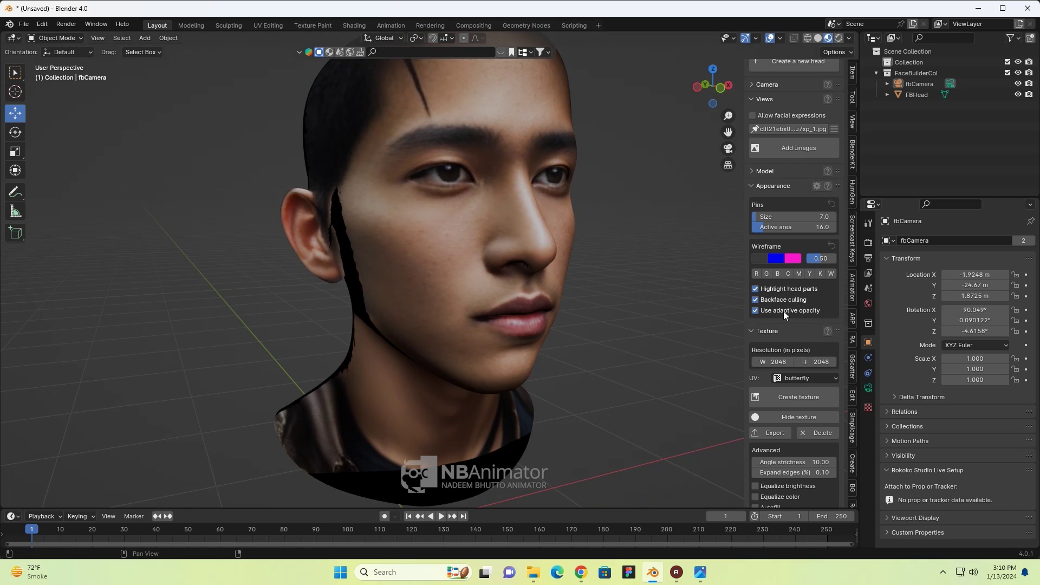
{"action": "scroll", "coordinate": [775, 236], "scroll_direction": "down", "scroll_amount": 2}
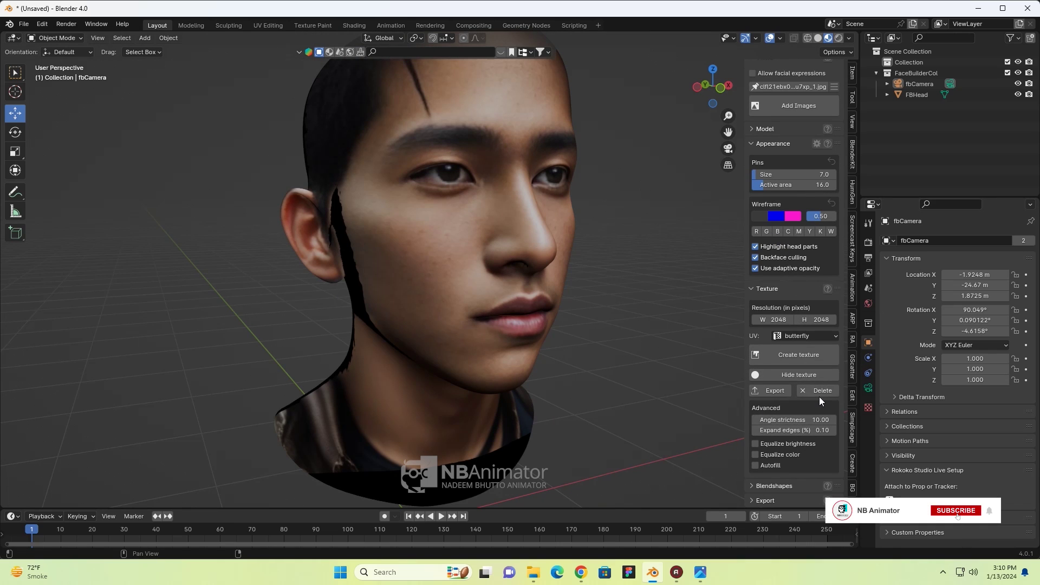
{"action": "left_click", "coordinate": [795, 376]}
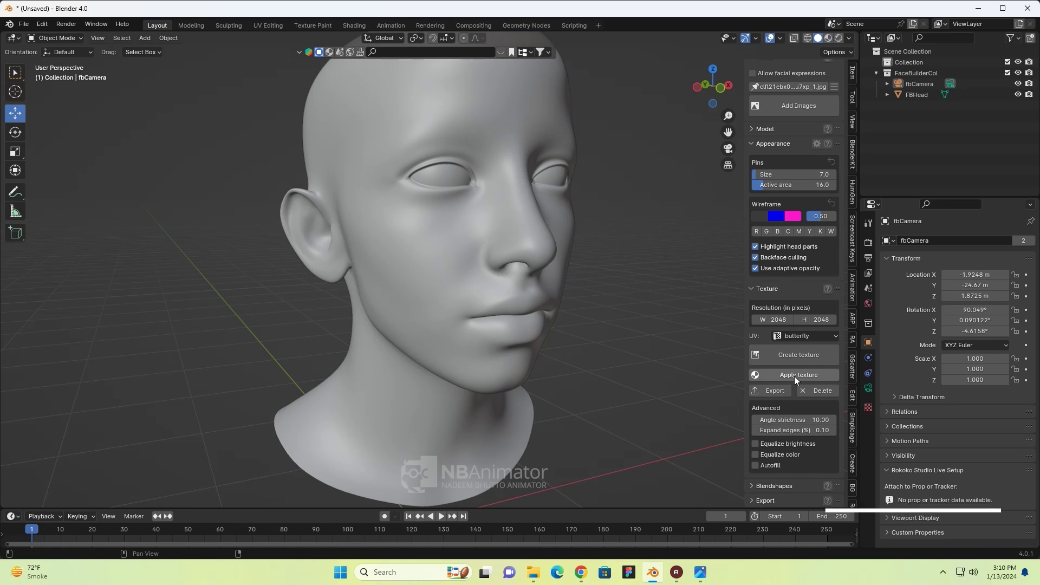
{"action": "left_click", "coordinate": [794, 376]}
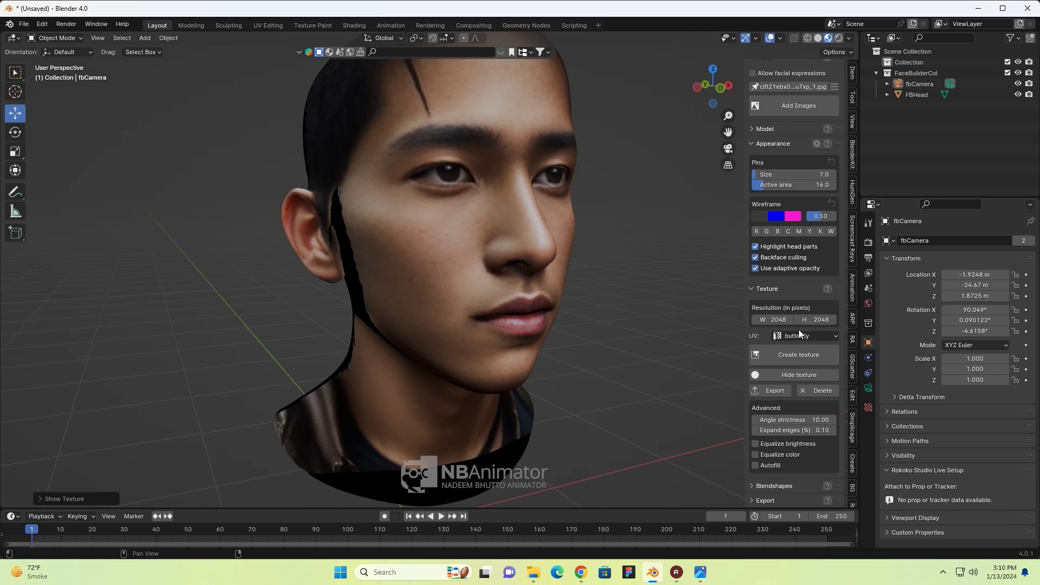
{"action": "left_click", "coordinate": [800, 337]}
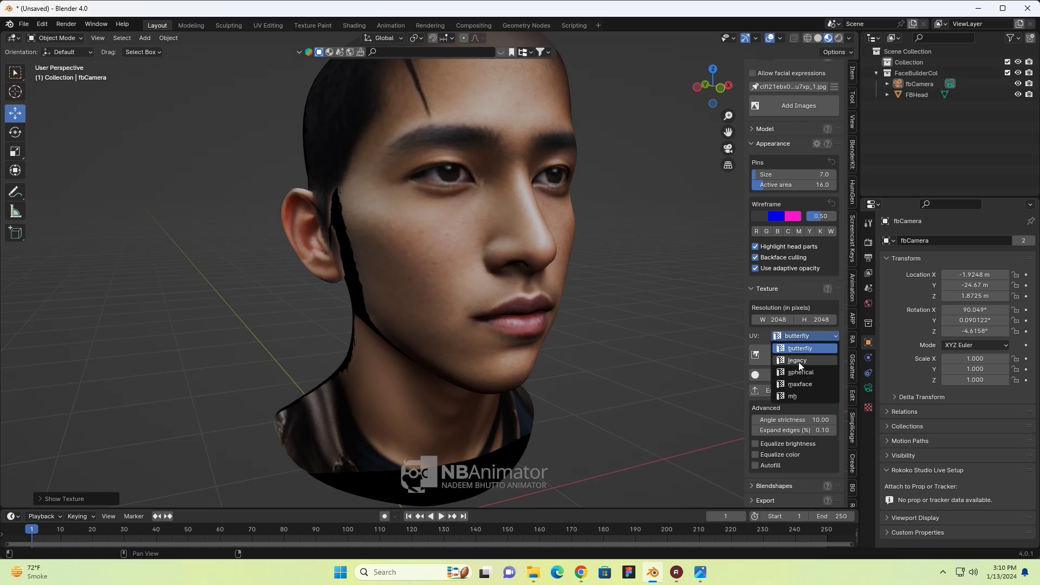
{"action": "left_click", "coordinate": [801, 361]}
{"action": "left_click", "coordinate": [797, 336]}
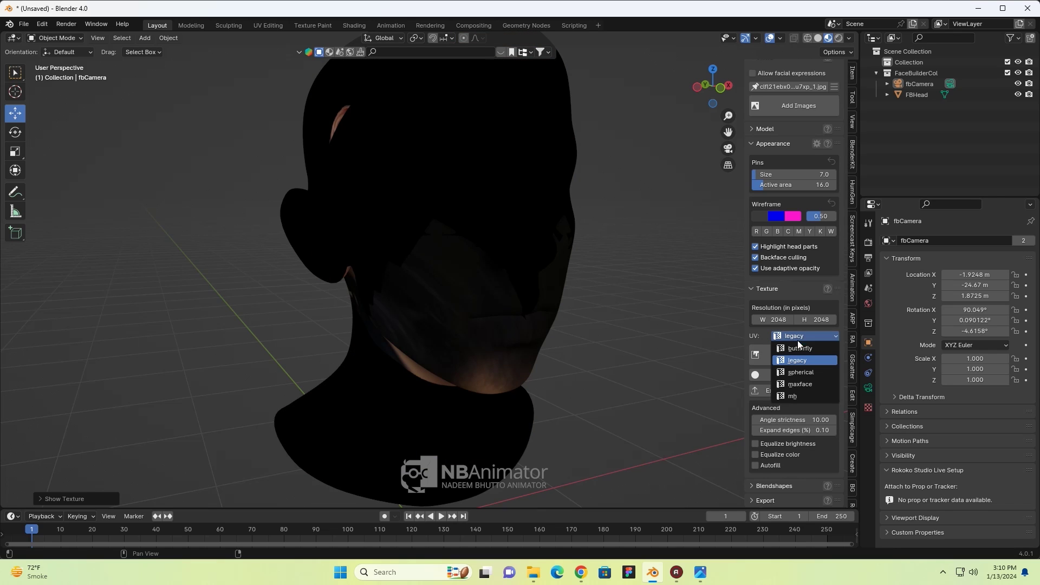
{"action": "left_click", "coordinate": [799, 348]}
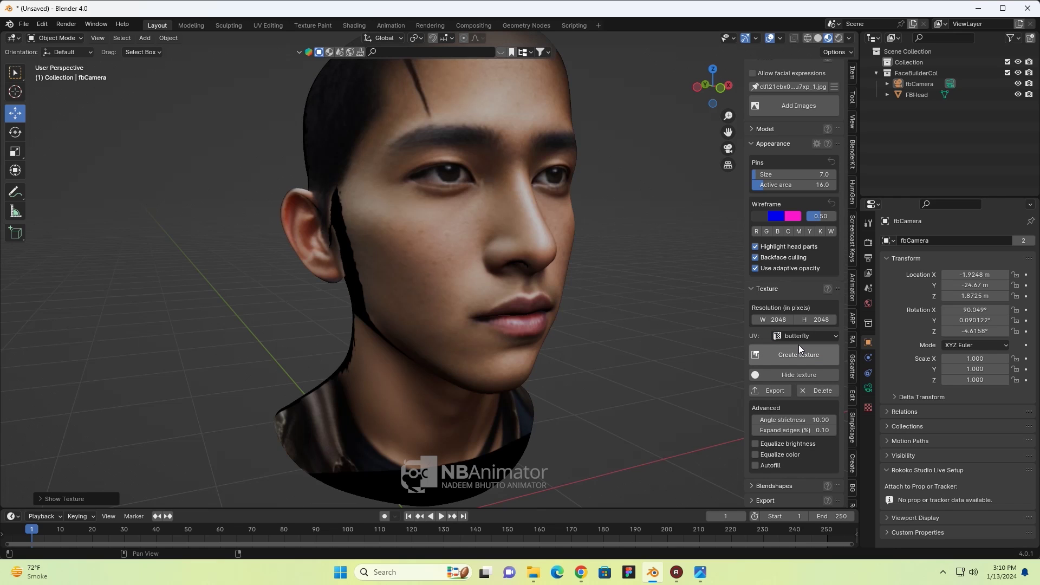
{"action": "middle_click_drag", "start_coordinate": [576, 286], "coordinate": [555, 294]}
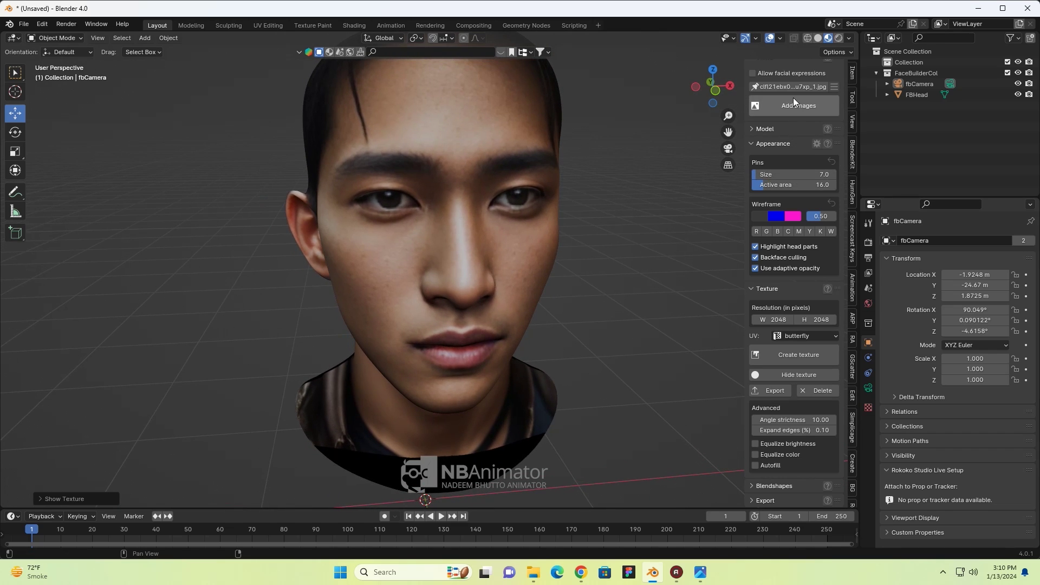
- Turn Allow facial expressions on for the head, then off again
{"action": "scroll", "coordinate": [778, 101], "scroll_direction": "up", "scroll_amount": 1}
{"action": "scroll", "coordinate": [780, 114], "scroll_direction": "up", "scroll_amount": 1}
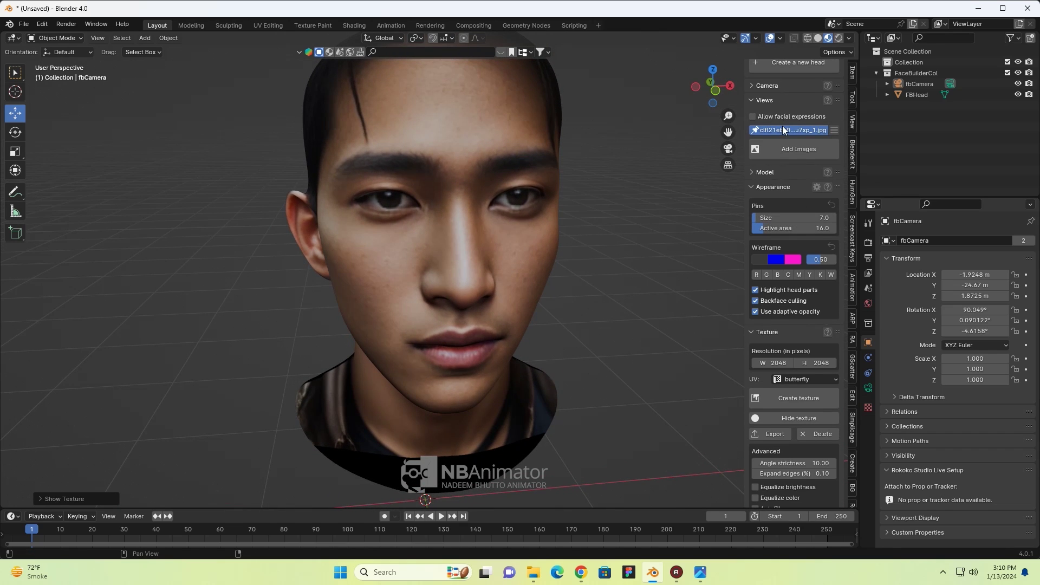
{"action": "left_click", "coordinate": [754, 116]}
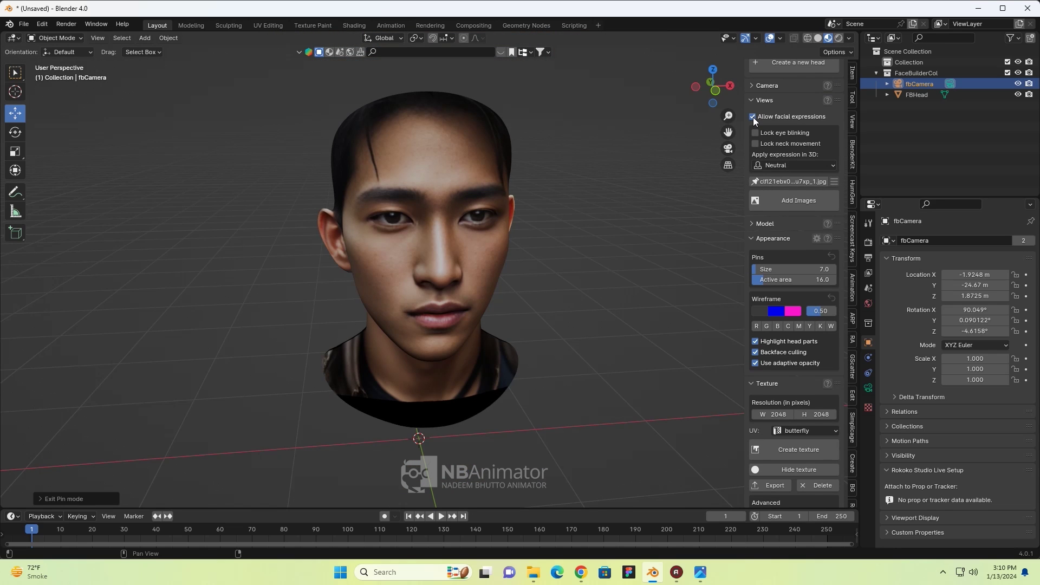
{"action": "left_click", "coordinate": [753, 118]}
- Show the head in Front Orthographic view, zoomed out, with the camera deselected and the Add menu up
{"action": "mouse_move", "coordinate": [486, 286]}
{"action": "middle_mouse_down"}
{"action": "mouse_move", "coordinate": [361, 273]}
{"action": "mouse_move", "coordinate": [463, 292]}
{"action": "mouse_move", "coordinate": [501, 279]}
{"action": "mouse_move", "coordinate": [478, 290]}
{"action": "mouse_move", "coordinate": [490, 322]}
{"action": "mouse_move", "coordinate": [505, 321]}
{"action": "middle_mouse_up"}
{"action": "key", "text": "KP_1"}
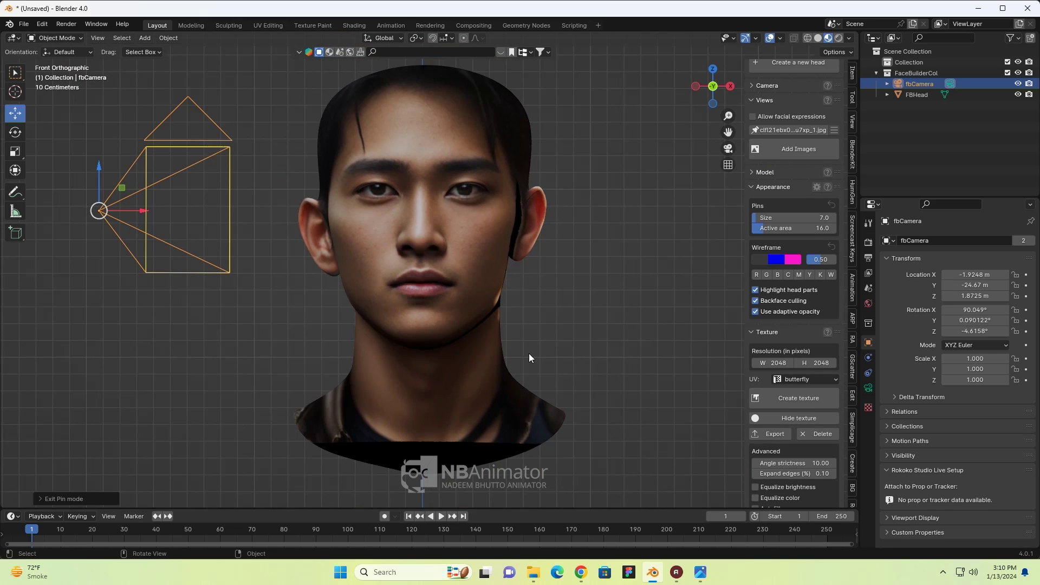
{"action": "scroll", "coordinate": [529, 358], "scroll_direction": "down", "scroll_amount": 1}
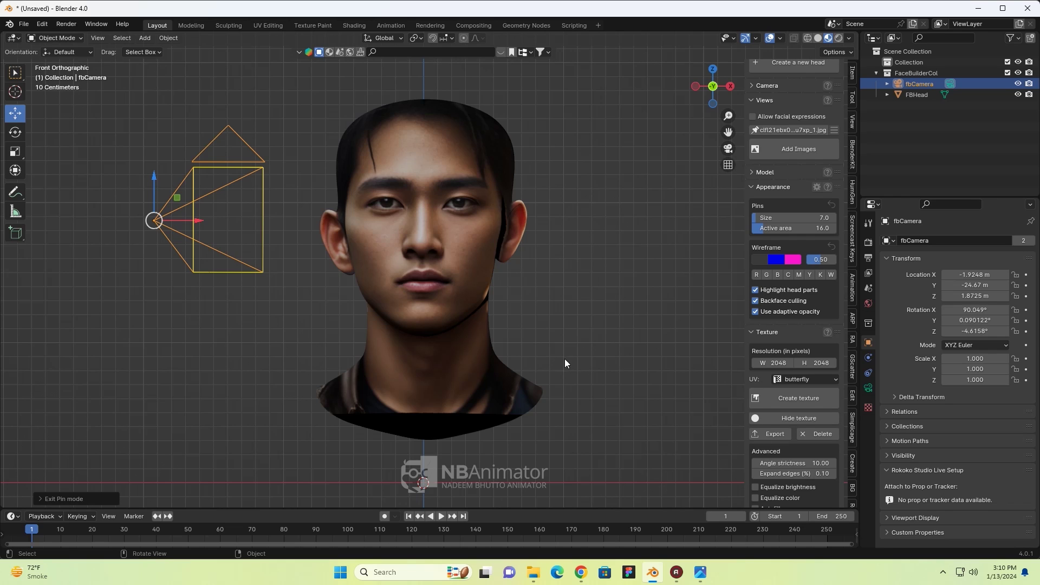
{"action": "left_click", "coordinate": [271, 381]}
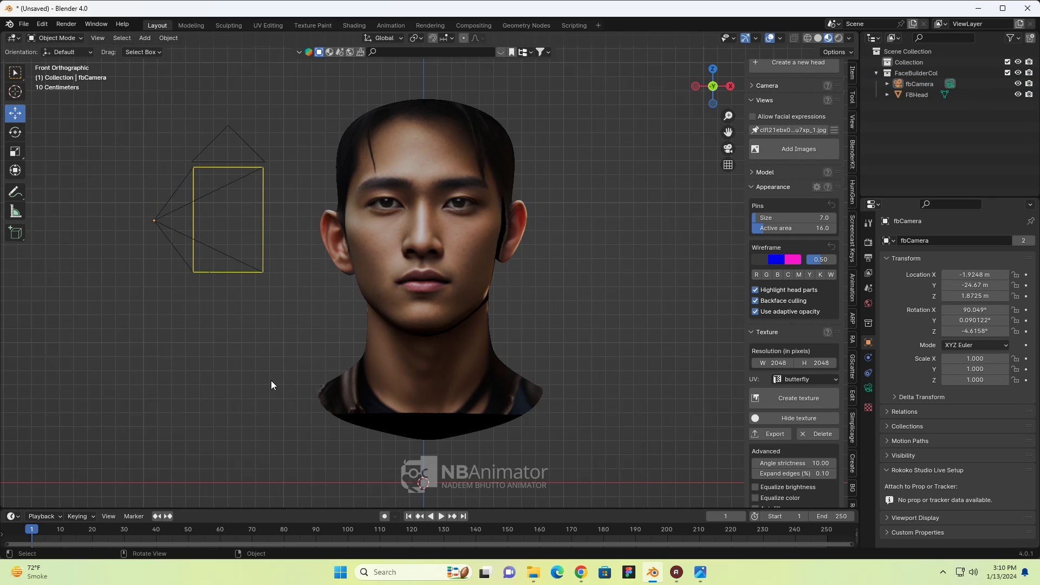
{"action": "key", "text": "shift+a"}
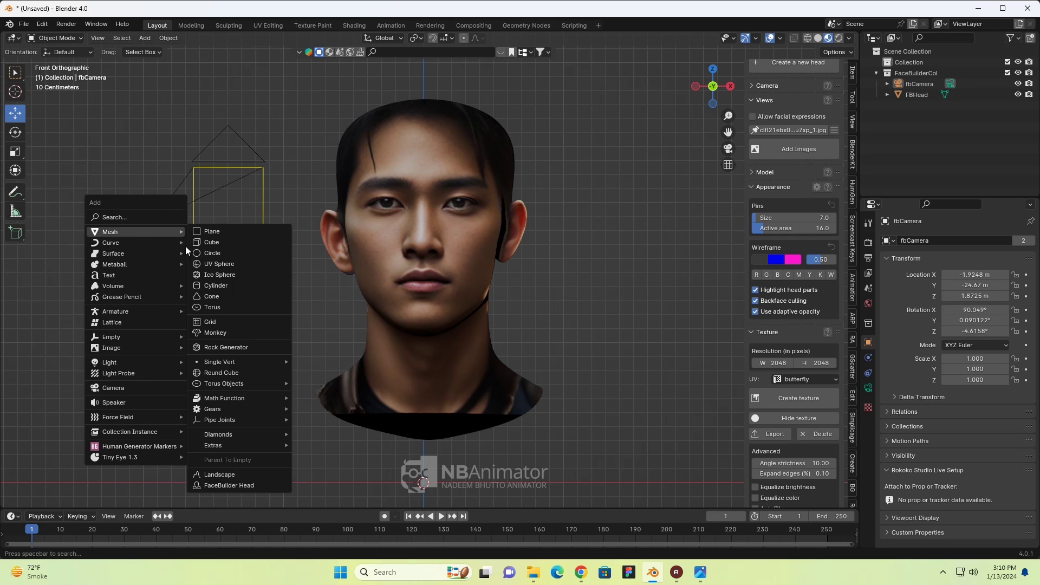
{"action": "mouse_move", "coordinate": [115, 311]}
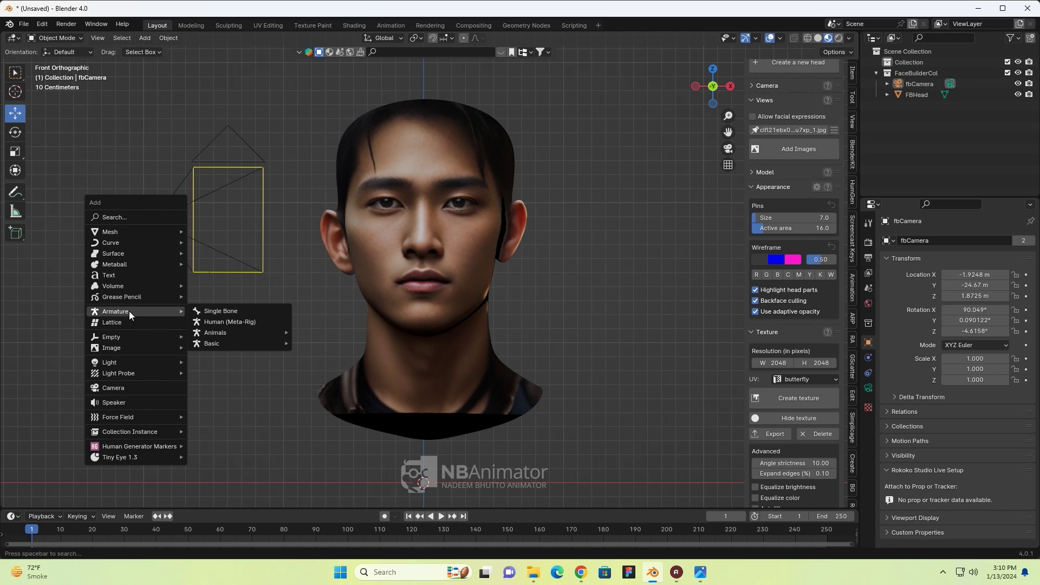
- Add a Single Bone armature at the neck base, set to draw In Front, and hide the side panel
{"action": "left_click", "coordinate": [216, 308]}
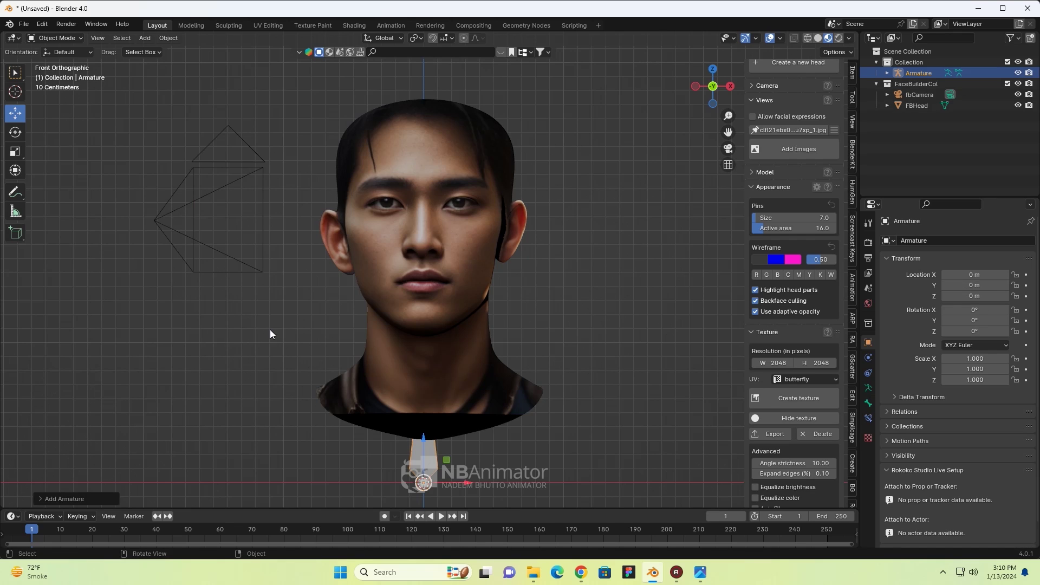
{"action": "left_click_drag", "start_coordinate": [423, 447], "coordinate": [431, 401]}
{"action": "left_click", "coordinate": [869, 388]}
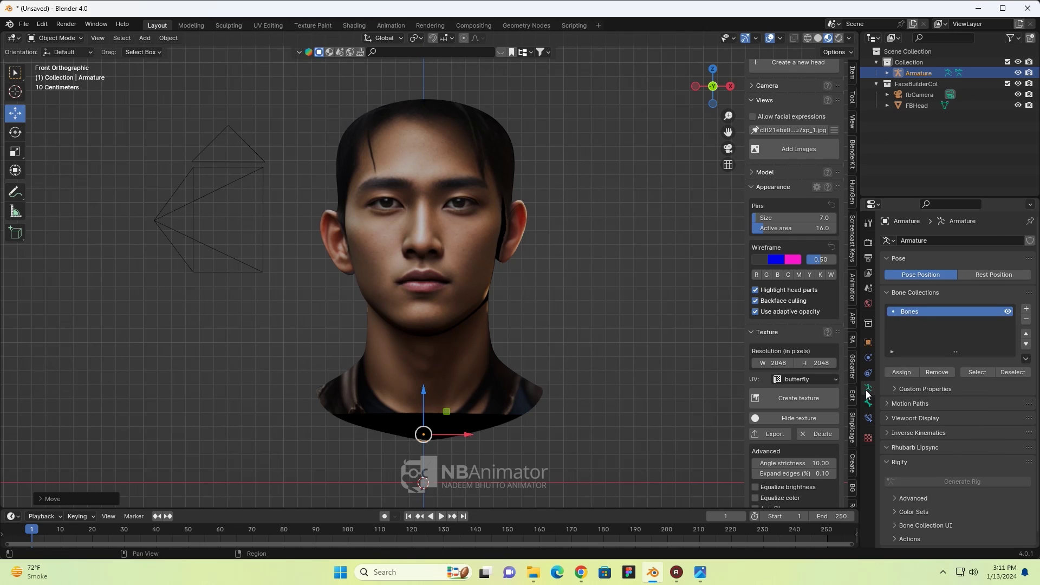
{"action": "left_click", "coordinate": [888, 419]}
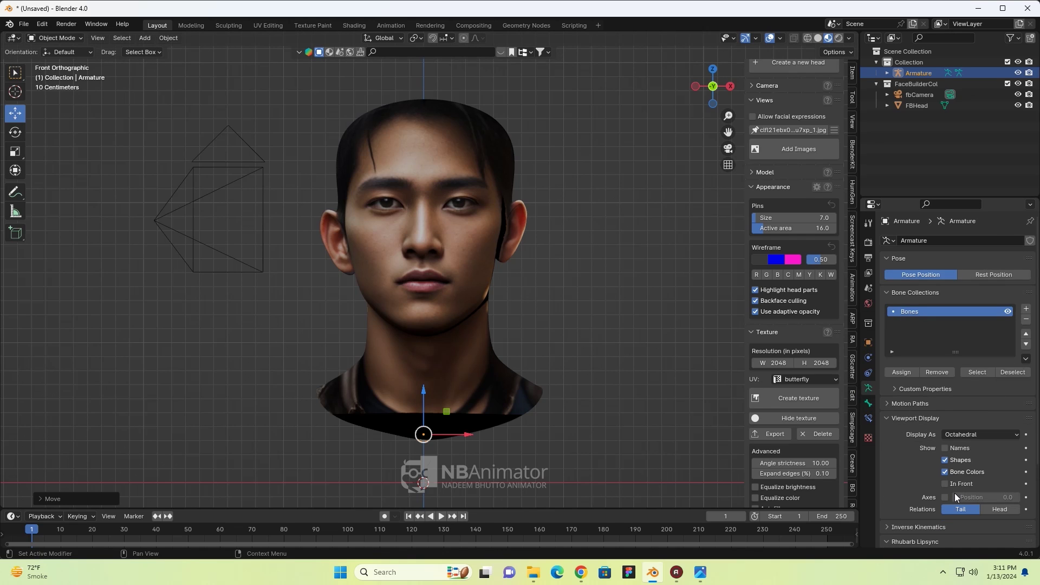
{"action": "left_click", "coordinate": [946, 484]}
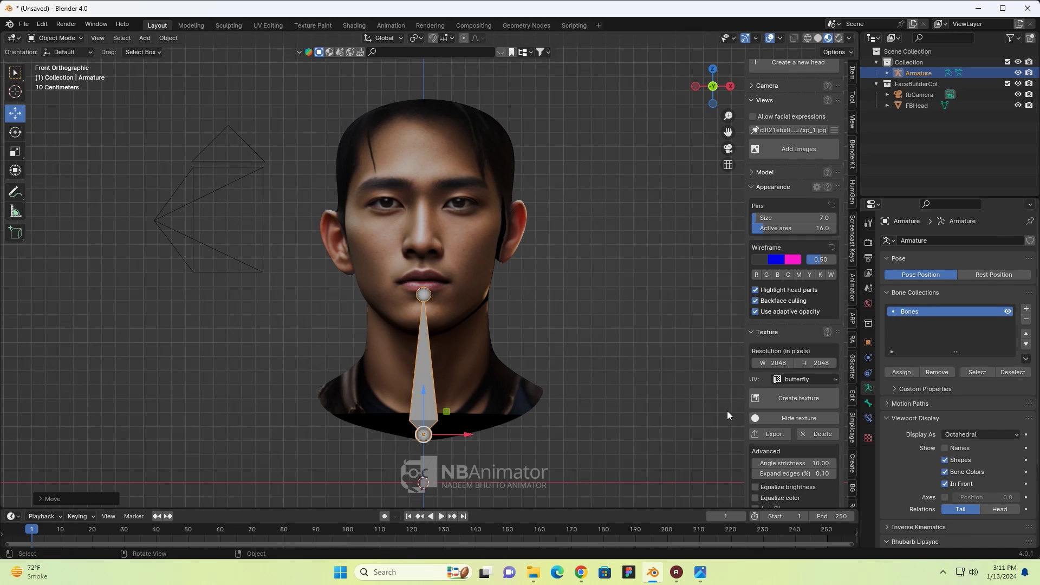
{"action": "key", "text": "n"}
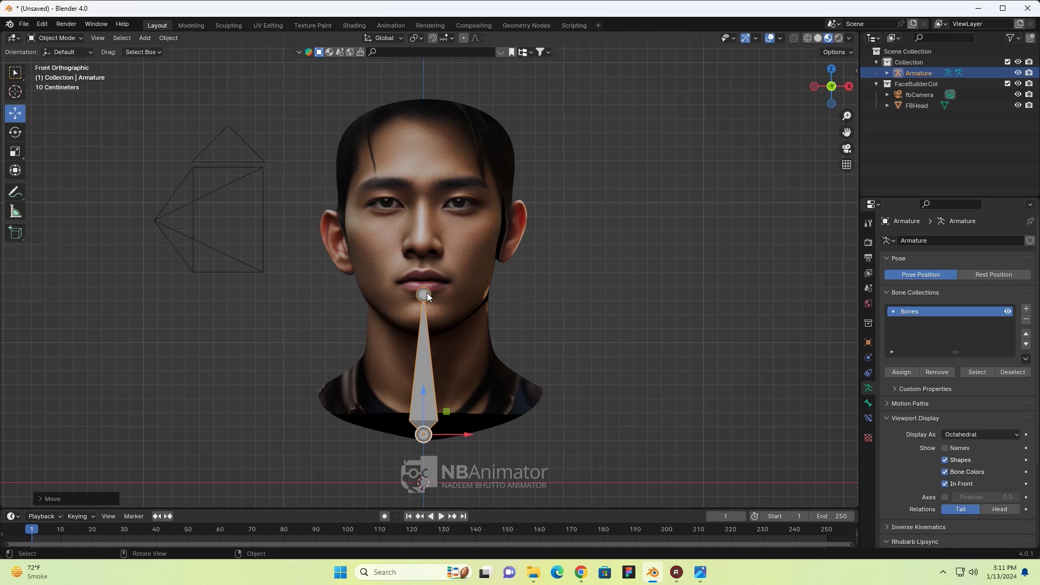
- In Edit Mode, end the first bone at the chin and extrude a second bone to the forehead
{"action": "key", "text": "Tab"}
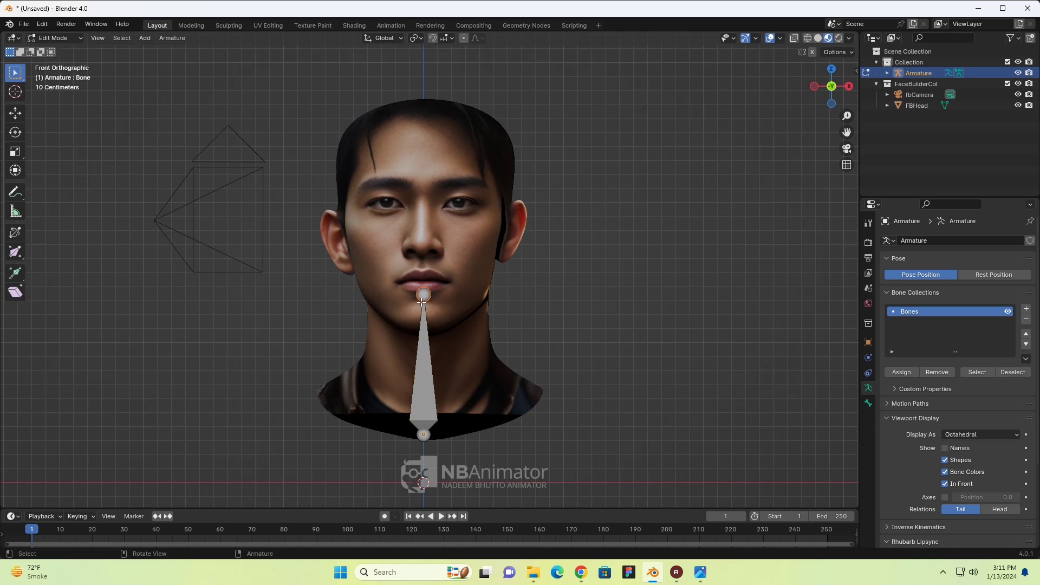
{"action": "left_click", "coordinate": [424, 294]}
{"action": "key", "text": "g"}
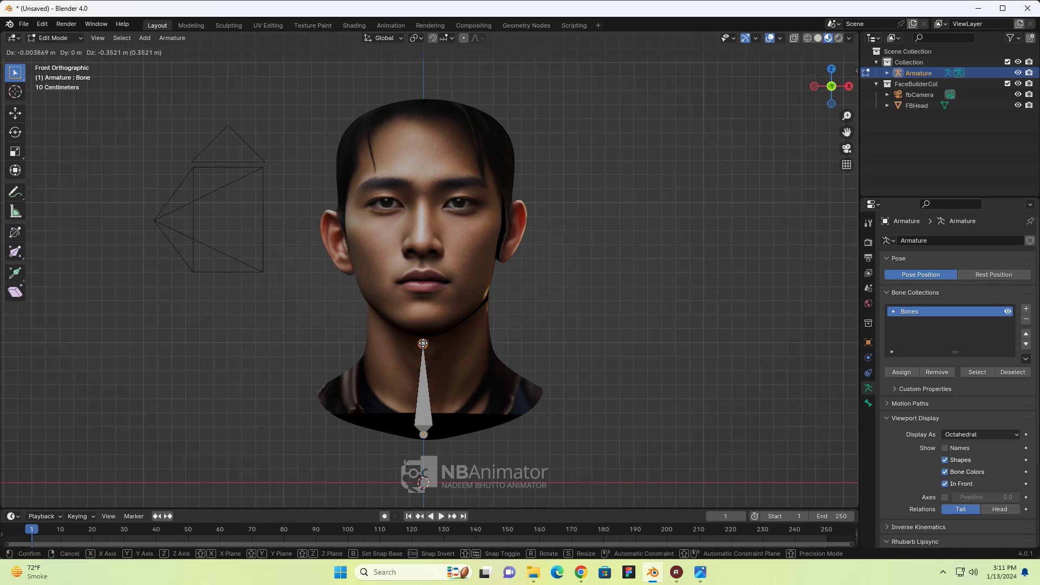
{"action": "left_click", "coordinate": [423, 343]}
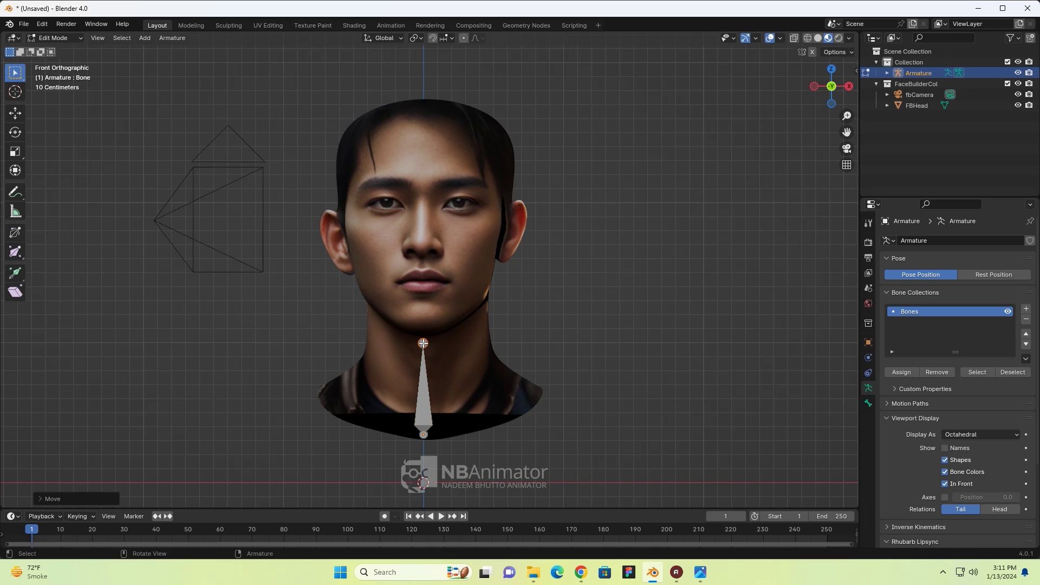
{"action": "key", "text": "e"}
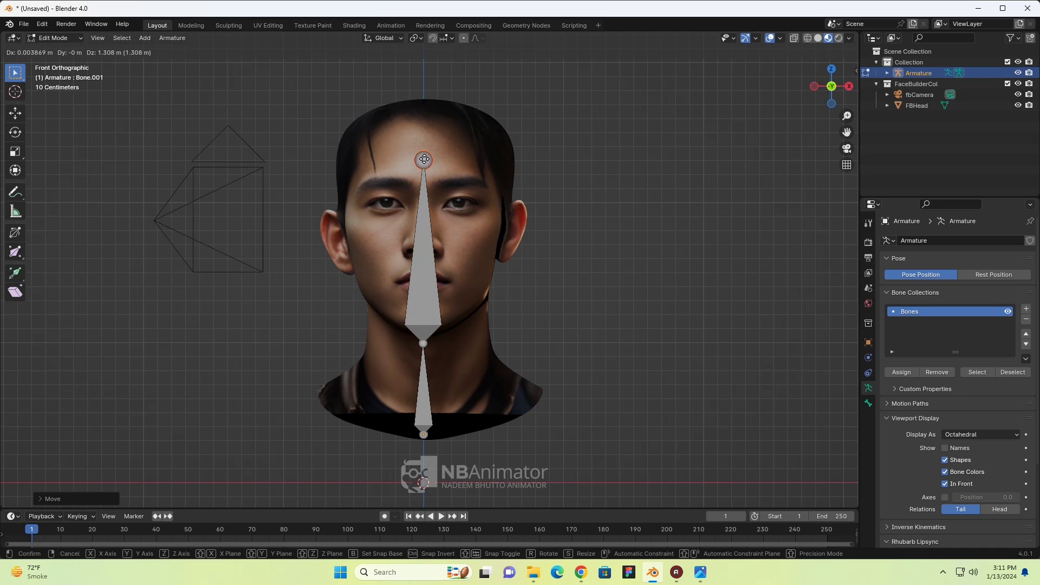
{"action": "left_click", "coordinate": [424, 159]}
{"action": "key", "text": "Tab"}
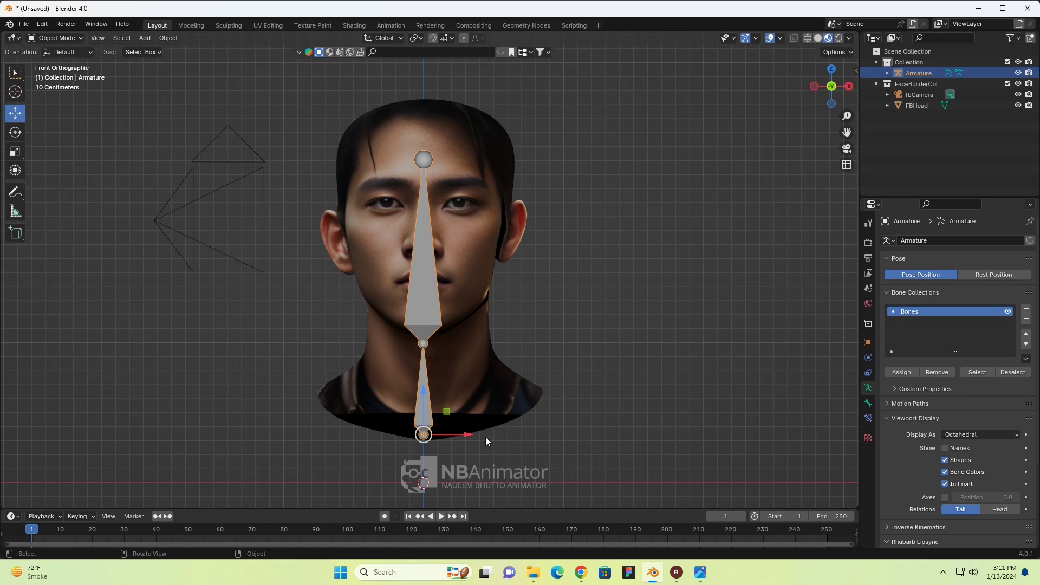
{"action": "left_click", "coordinate": [519, 394]}
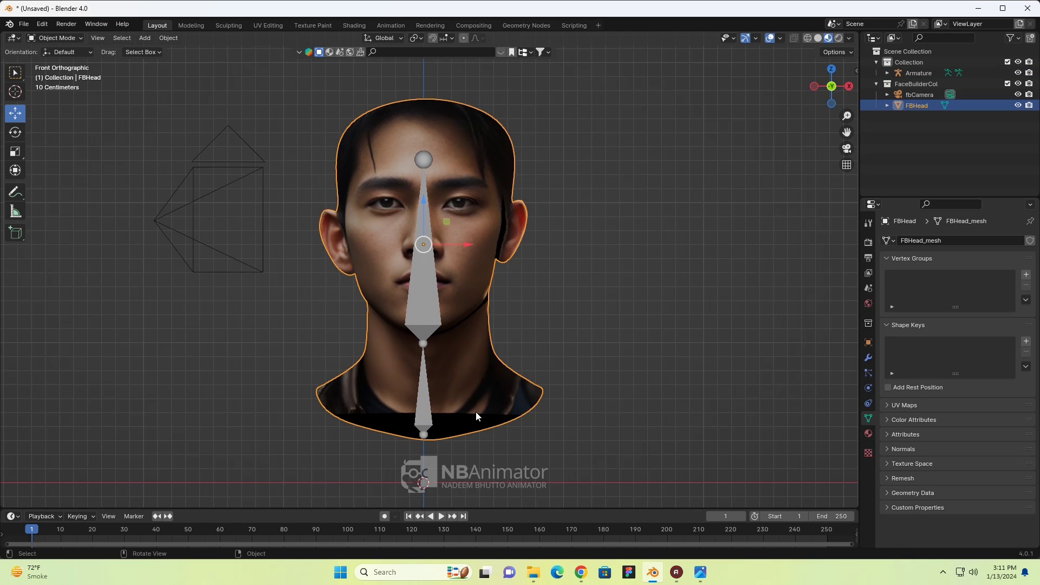
- Parent FBHead to the Armature With Automatic Weights, then reselect the head and armature
{"action": "left_click", "coordinate": [430, 314], "text": "shift"}
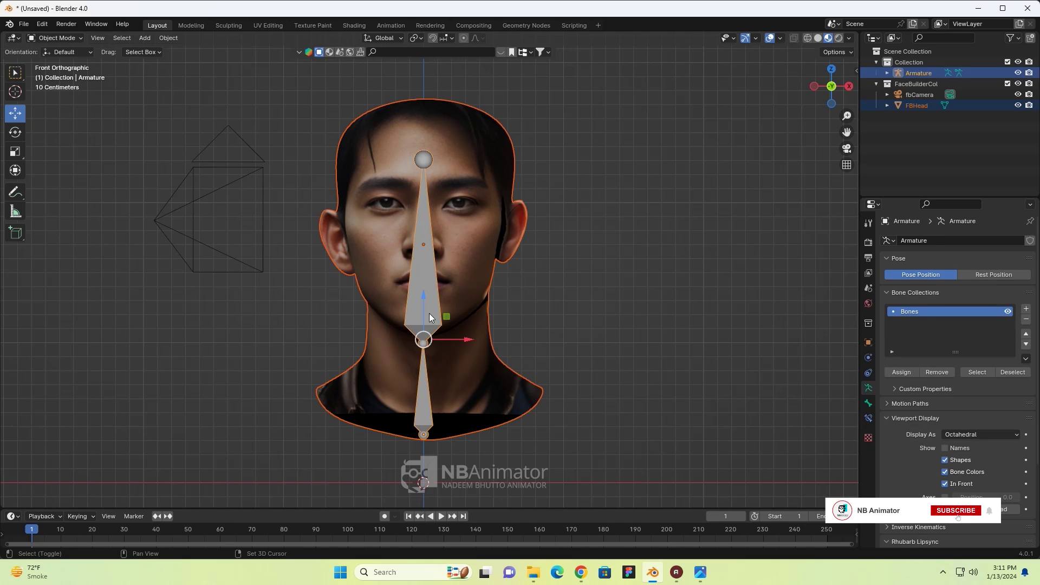
{"action": "key", "text": "ctrl+p"}
{"action": "left_click", "coordinate": [511, 383]}
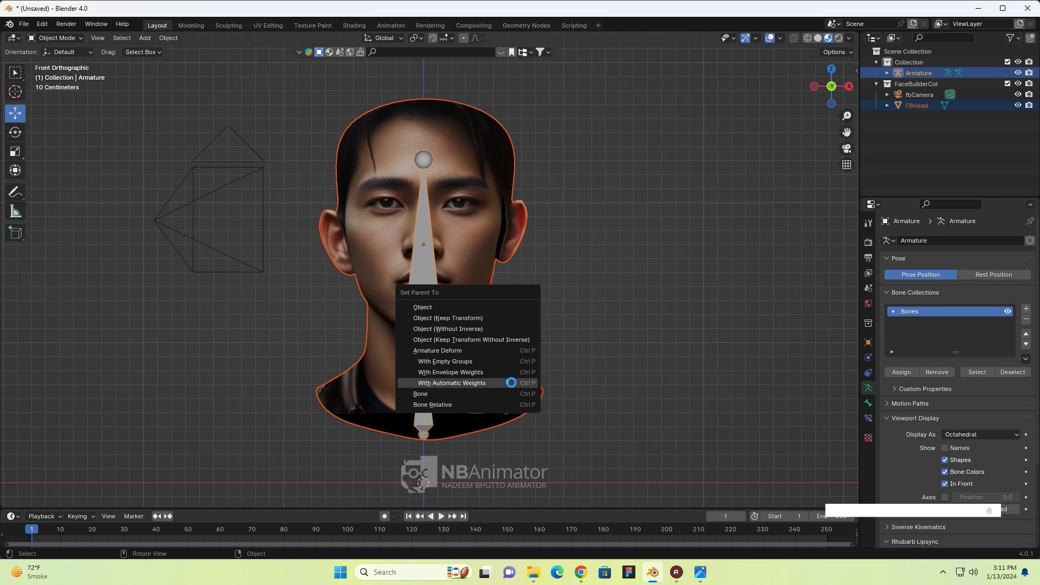
{"action": "left_click", "coordinate": [524, 384]}
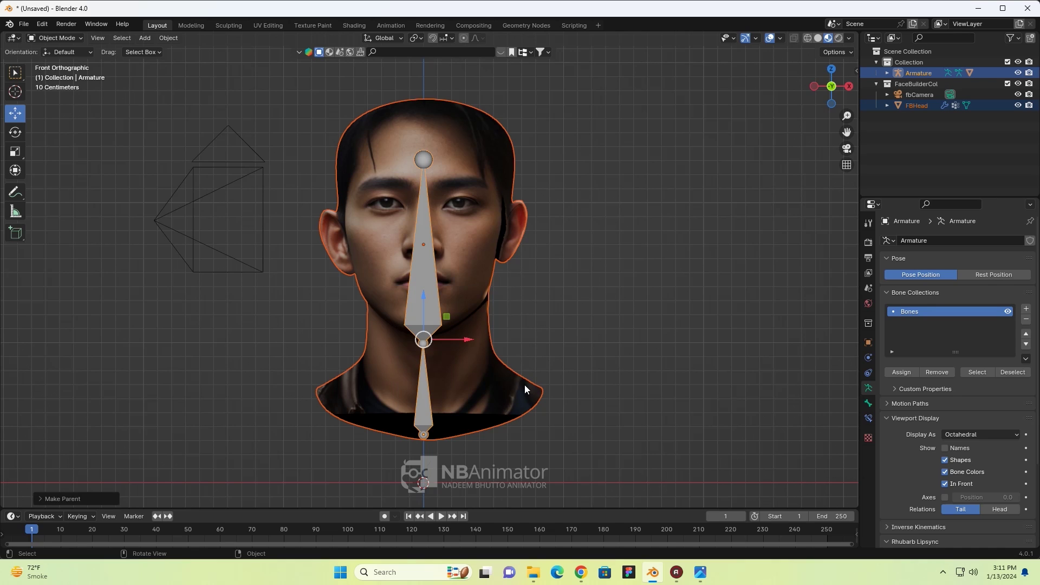
{"action": "left_click", "coordinate": [600, 364]}
{"action": "left_click", "coordinate": [401, 299]}
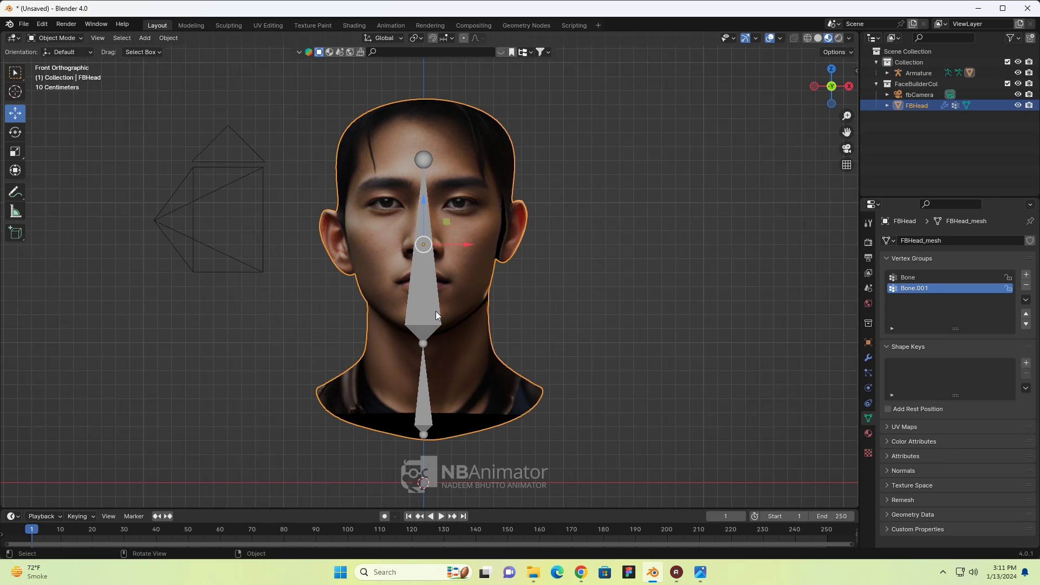
{"action": "left_click", "coordinate": [435, 311]}
- In Pose Mode, rotate the upper bone to test the head tilt, leaving it upright
{"action": "left_click", "coordinate": [71, 39]}
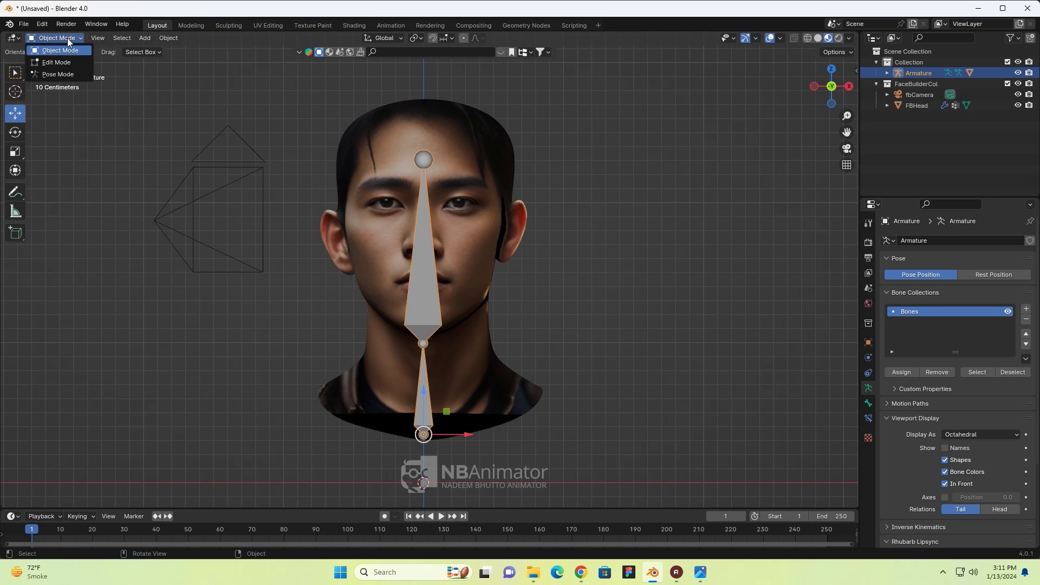
{"action": "left_click", "coordinate": [69, 77]}
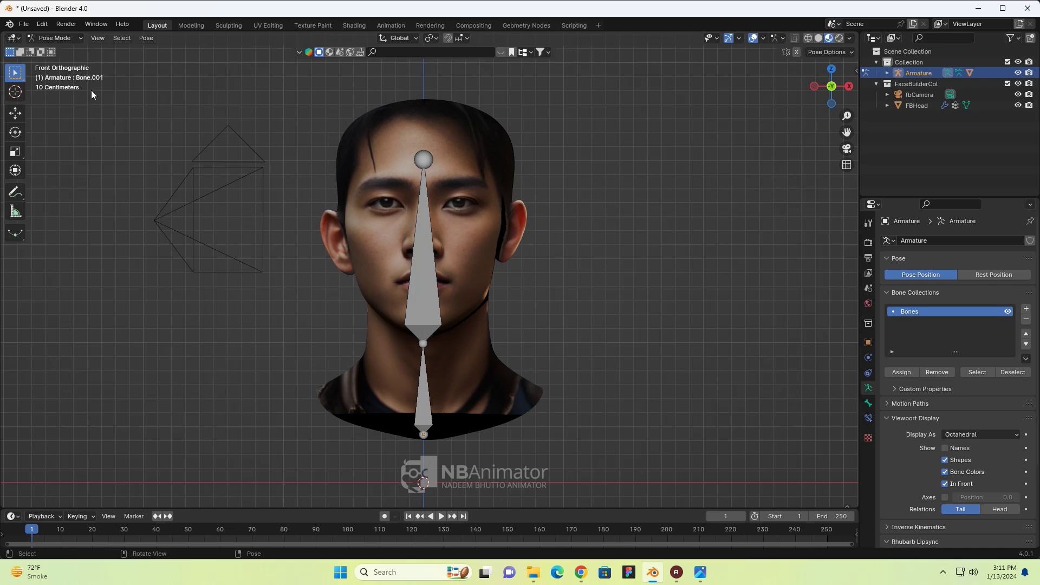
{"action": "left_click", "coordinate": [423, 346]}
{"action": "key", "text": "r"}
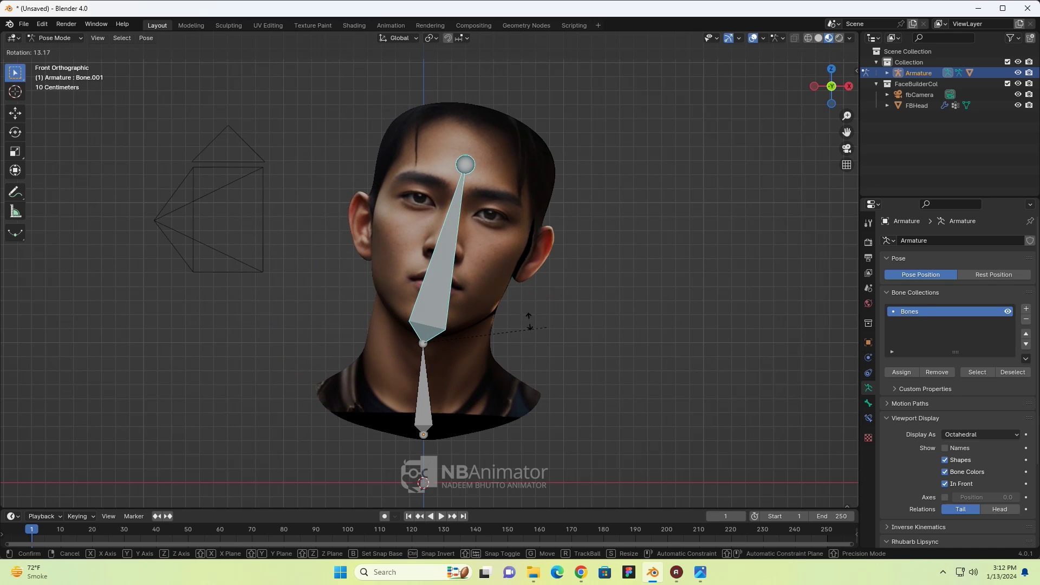
{"action": "left_click", "coordinate": [496, 307]}
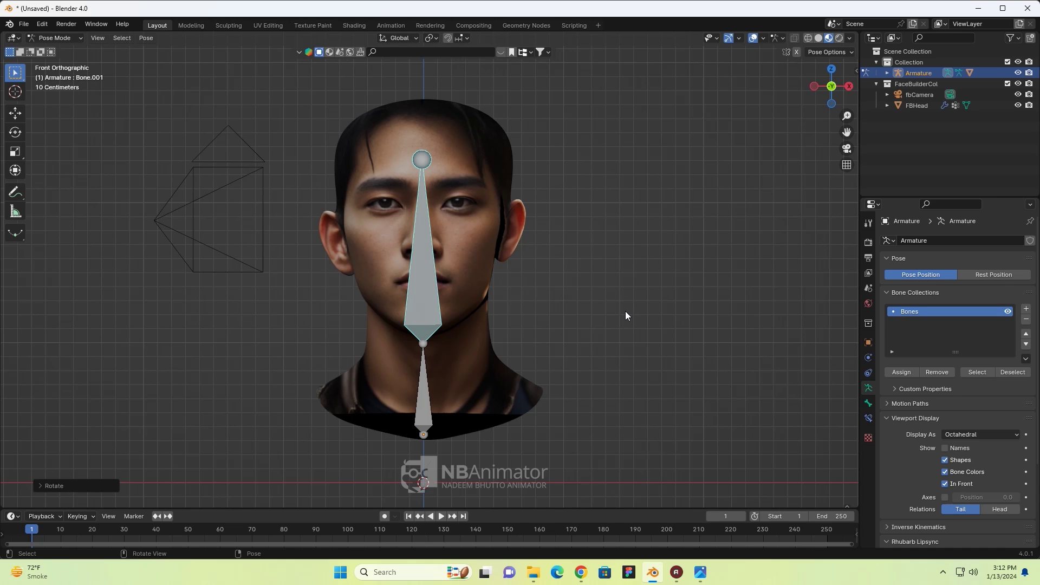